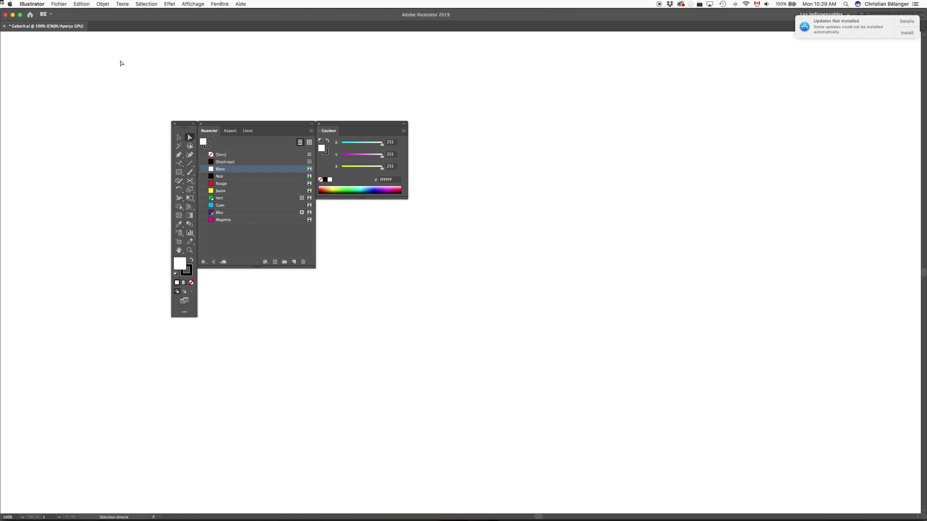
- Check the document's color mode, then convert it from CMYK to RGB (Couleurs RVB)
{"action": "left_click", "coordinate": [62, 4]}
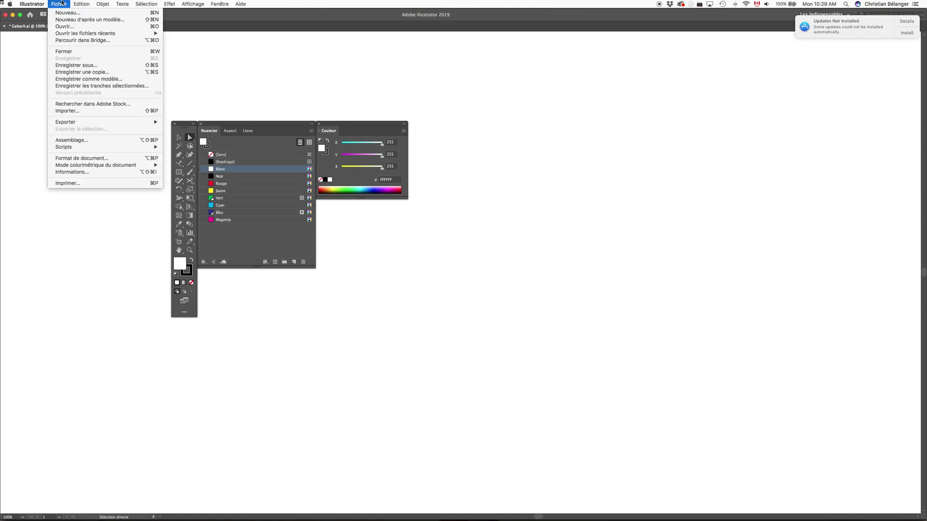
{"action": "mouse_move", "coordinate": [106, 165]}
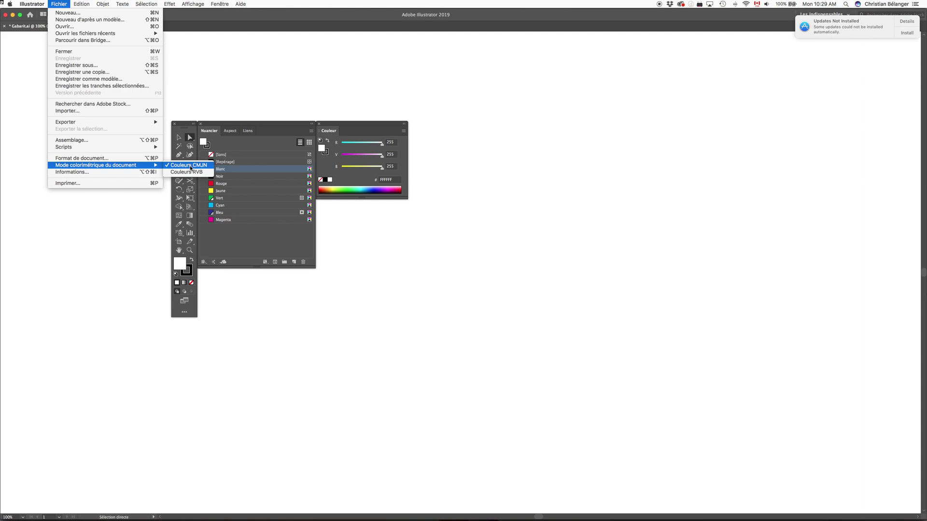
{"action": "left_click", "coordinate": [276, 238]}
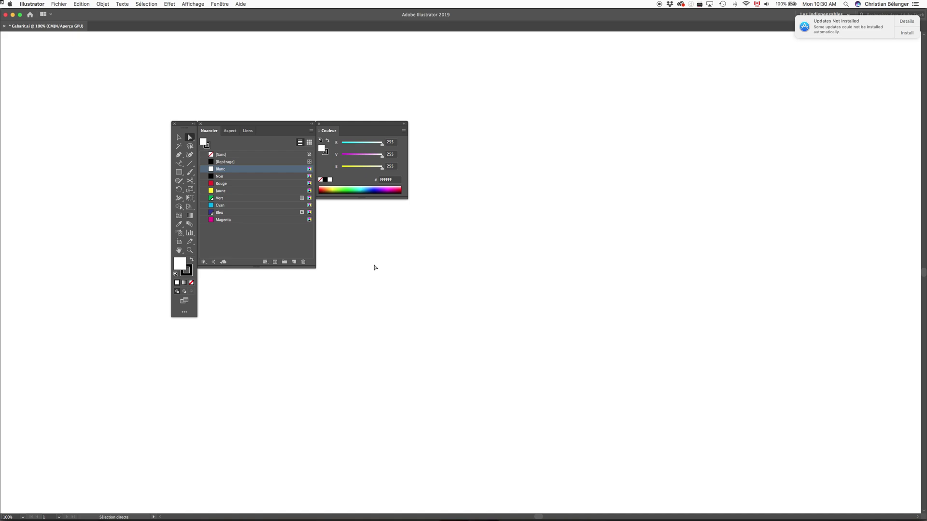
{"action": "left_click", "coordinate": [60, 3]}
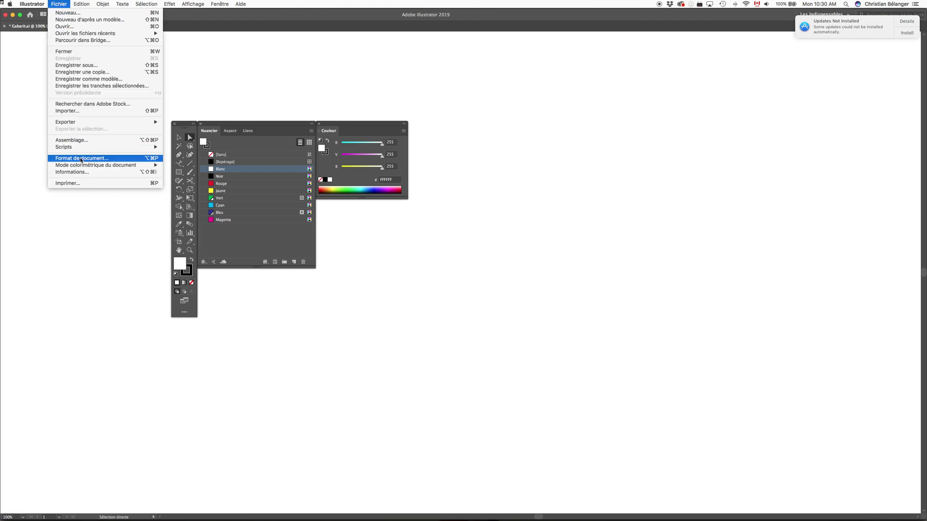
{"action": "mouse_move", "coordinate": [82, 168]}
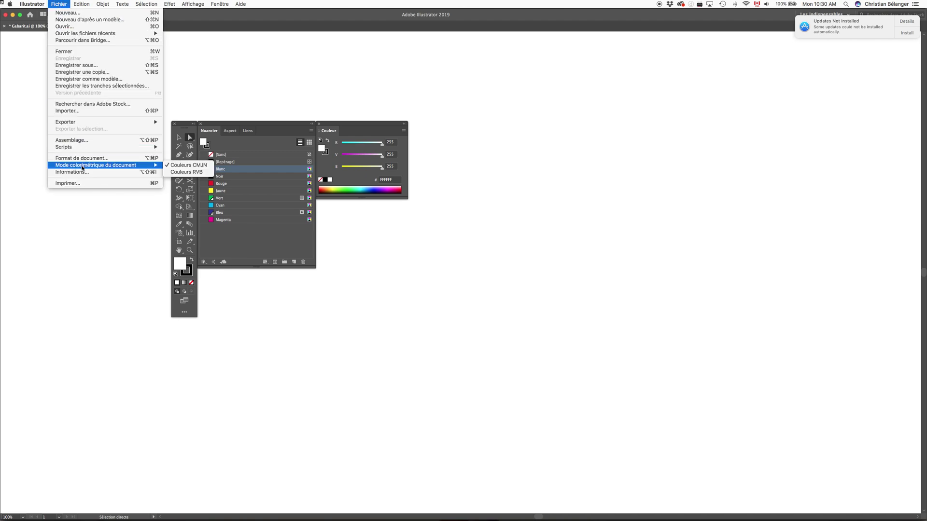
{"action": "left_click", "coordinate": [184, 173]}
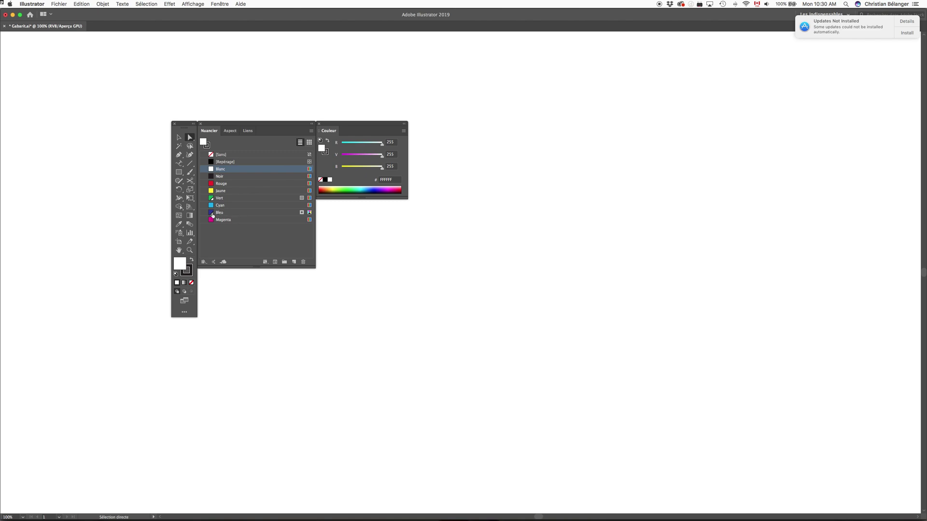
- Inspect the swatch options of the Bleu spot color and close them without changes
{"action": "left_click", "coordinate": [263, 214]}
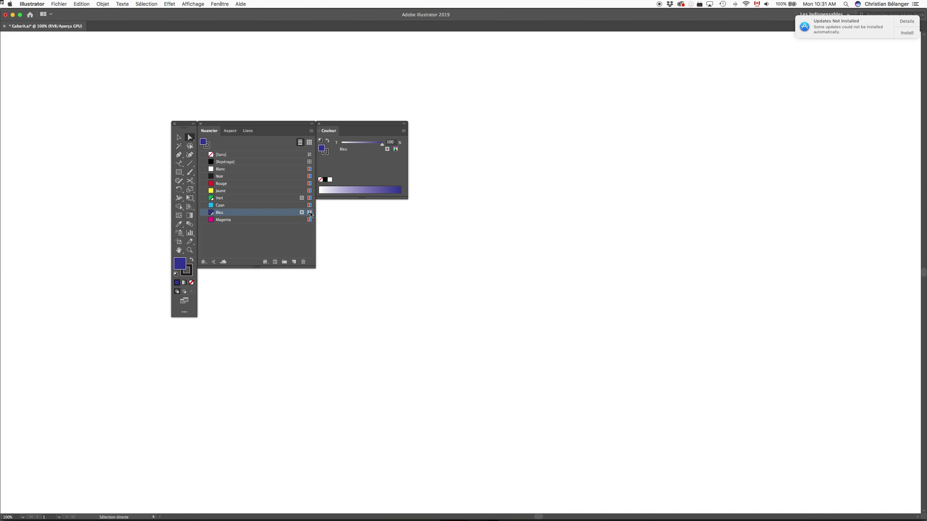
{"action": "left_click", "coordinate": [211, 214]}
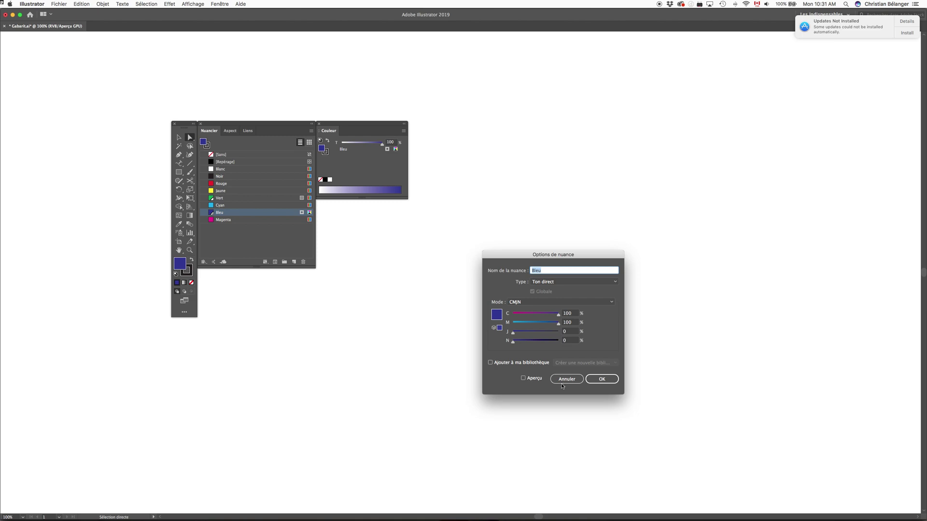
{"action": "left_click", "coordinate": [567, 381]}
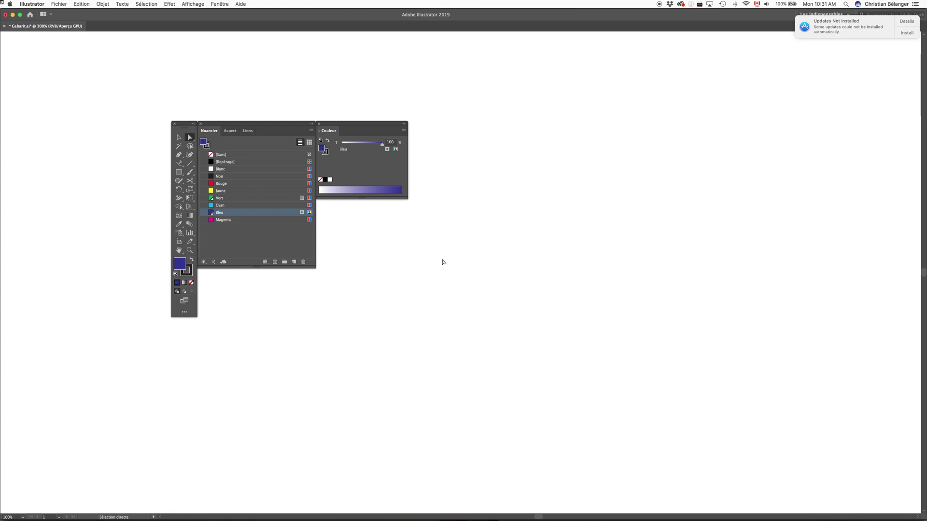
- Select the Magenta swatch, check the document color mode options, and deselect the swatch
{"action": "left_click", "coordinate": [273, 222]}
{"action": "left_click", "coordinate": [60, 4]}
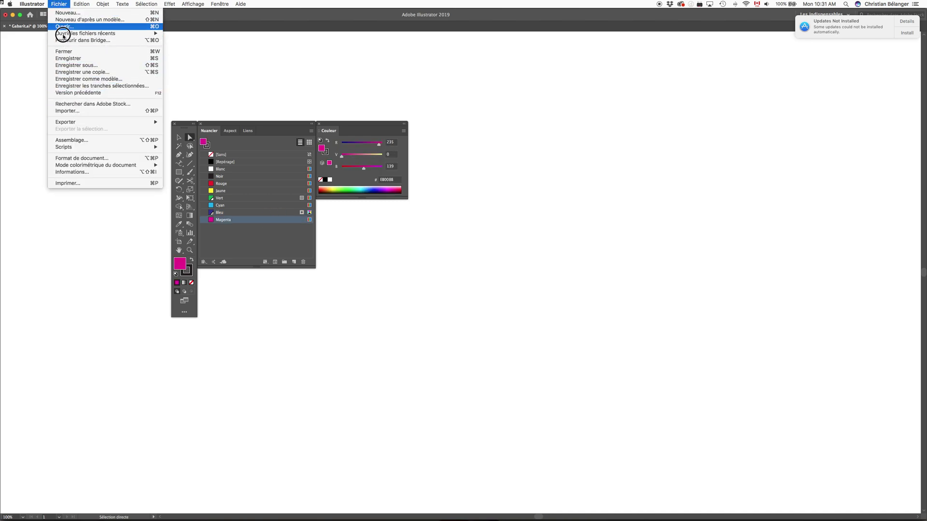
{"action": "mouse_move", "coordinate": [82, 165]}
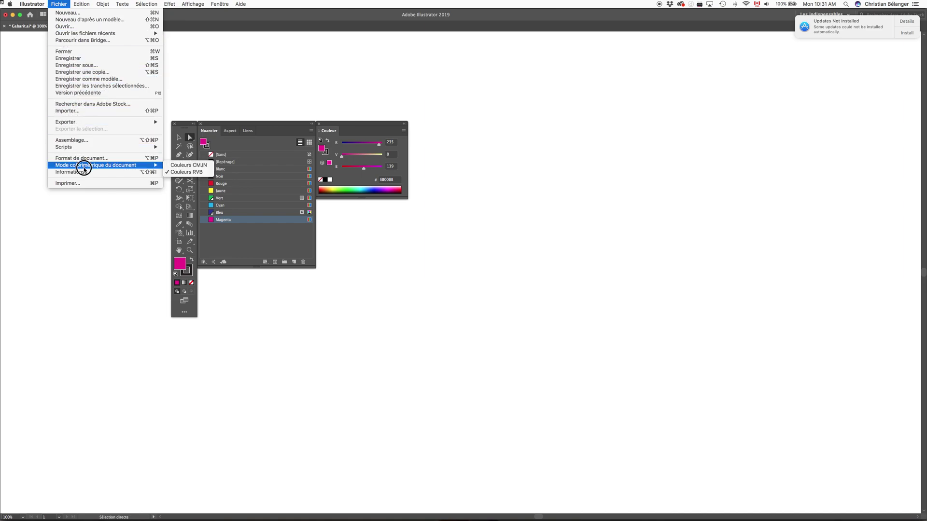
{"action": "left_click", "coordinate": [188, 172]}
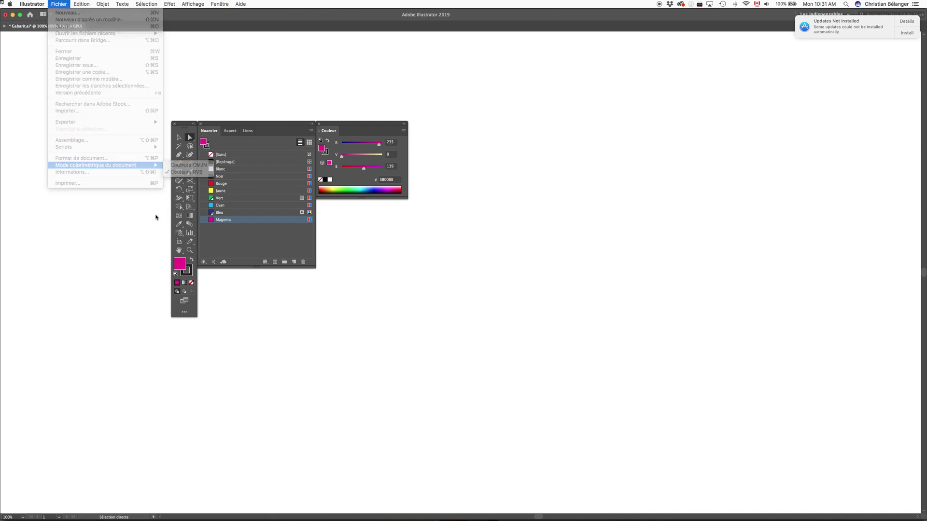
{"action": "left_click", "coordinate": [268, 237]}
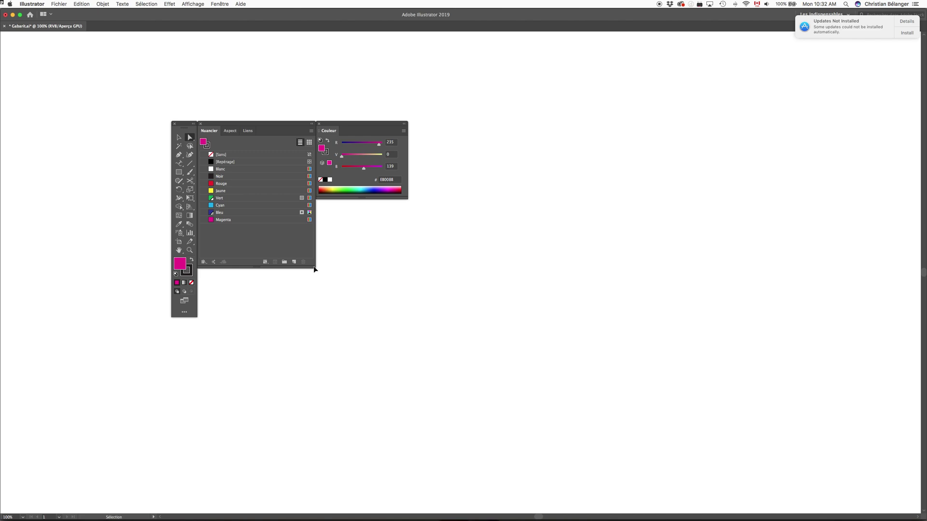
- Switch to Safari, search for "inkjet printers en français" in a new tab, and return to the Peachpit article
{"action": "key", "text": "super+Tab"}
{"action": "key", "text": "super+Tab"}
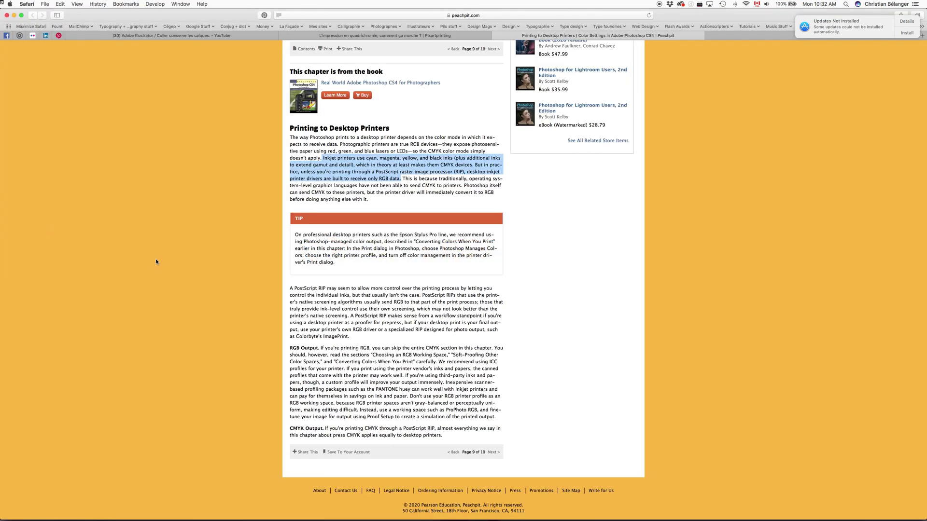
{"action": "key", "text": "super+t"}
{"action": "type", "text": "inkjet printers"}
{"action": "key", "text": "Return"}
{"action": "left_click", "coordinate": [142, 57]}
{"action": "type", "text": "en françai"}
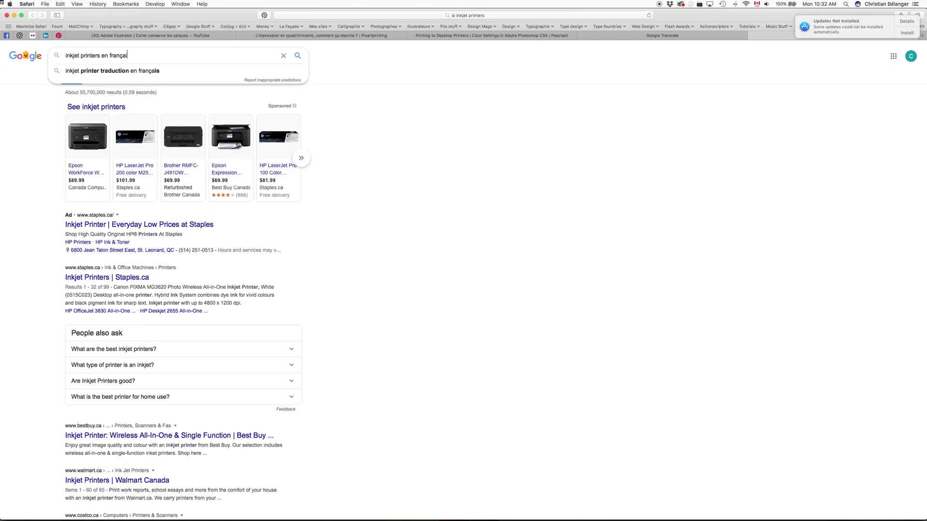
{"action": "type", "text": "s"}
{"action": "key", "text": "Return"}
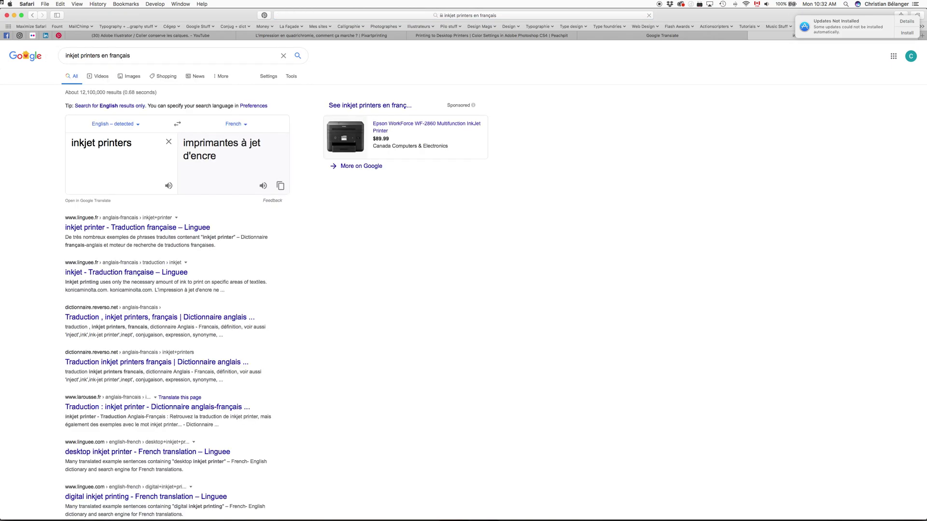
{"action": "key", "text": "super+w"}
{"action": "left_click", "coordinate": [599, 35]}
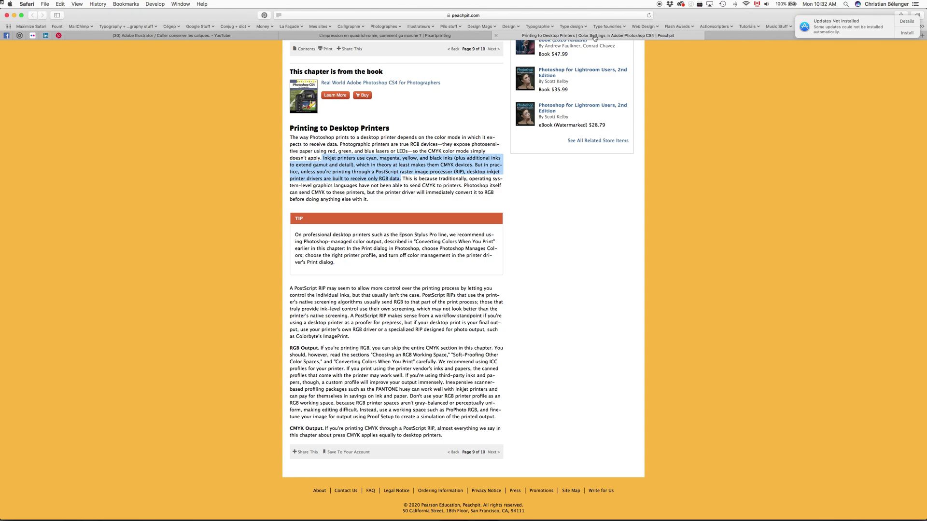
- Switch back to Illustrator and examine the color mode indicators of the Blanc, Rouge, Jaune and Vert swatches
{"action": "key", "text": "super+Tab"}
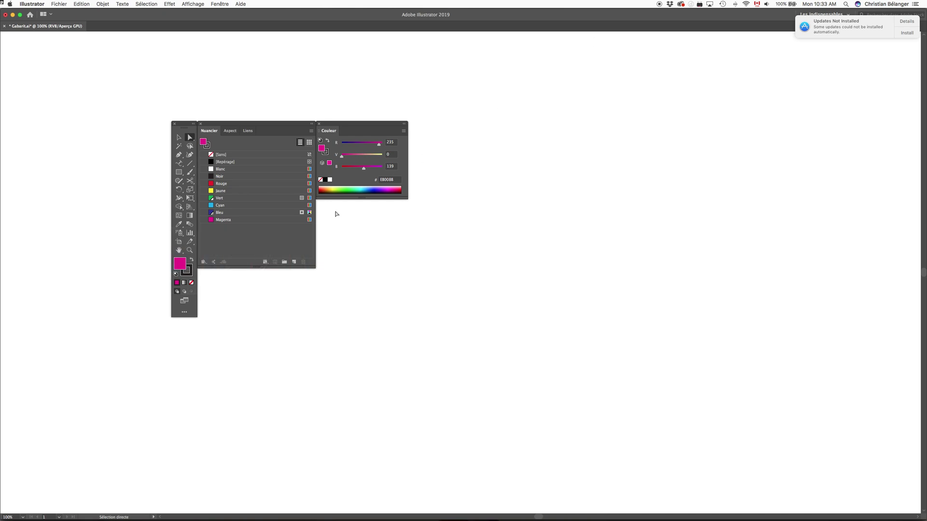
{"action": "left_click", "coordinate": [309, 169]}
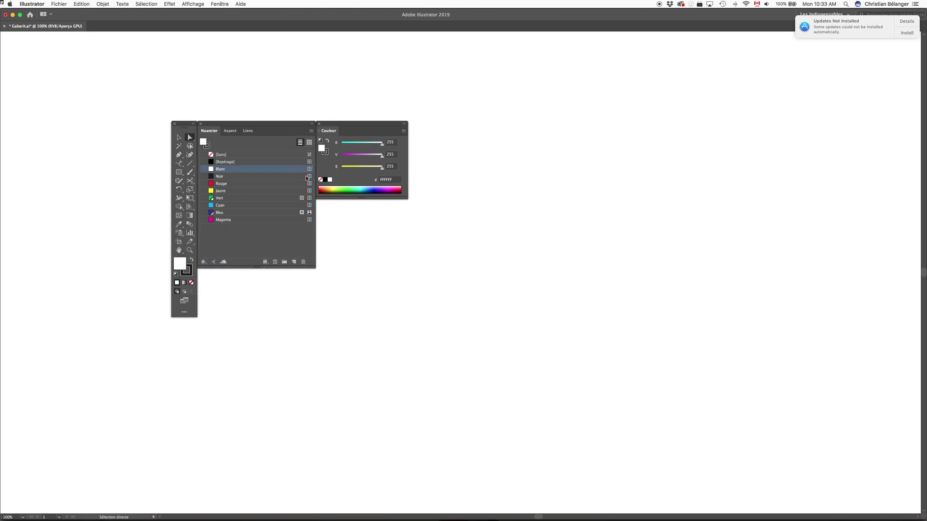
{"action": "left_click", "coordinate": [309, 183]}
{"action": "left_click", "coordinate": [309, 191]}
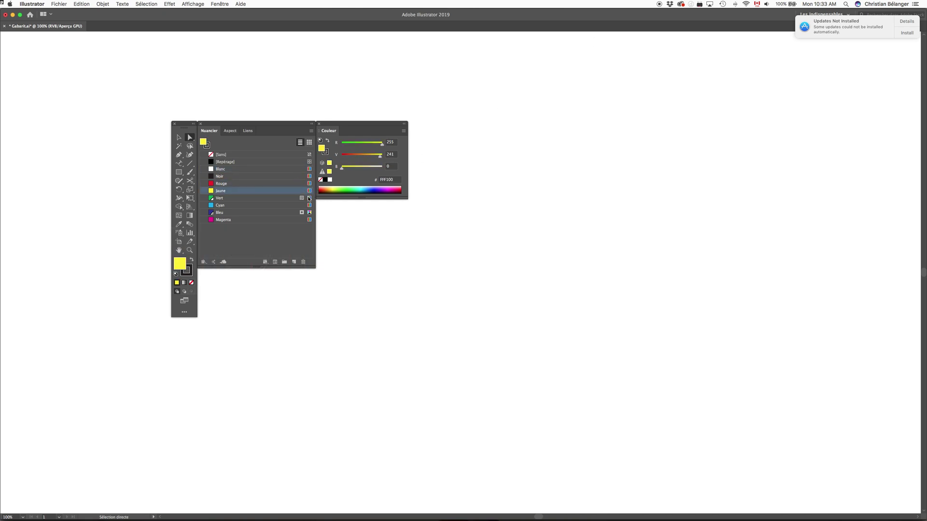
{"action": "left_click", "coordinate": [309, 198]}
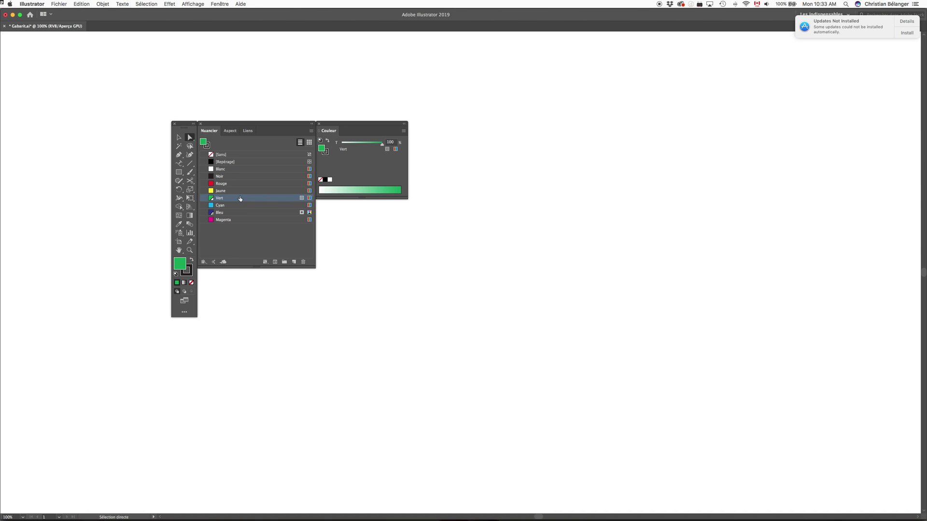
- Switch to Safari, highlight the CMYK and RGB passages under "Printing to Desktop Printers", and view their French version in Google Translate
{"action": "key", "text": "super+Tab"}
{"action": "left_click", "coordinate": [135, 266]}
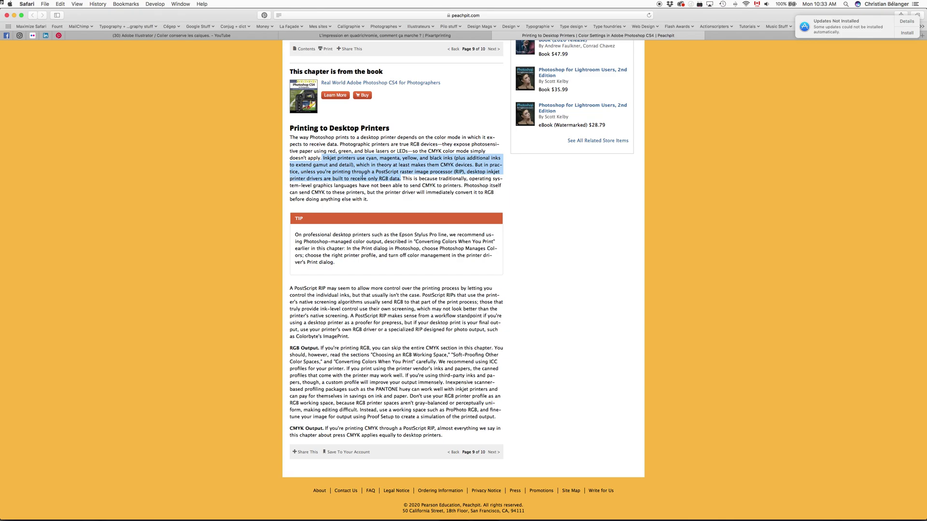
{"action": "left_click_drag", "start_coordinate": [324, 159], "coordinate": [442, 160]}
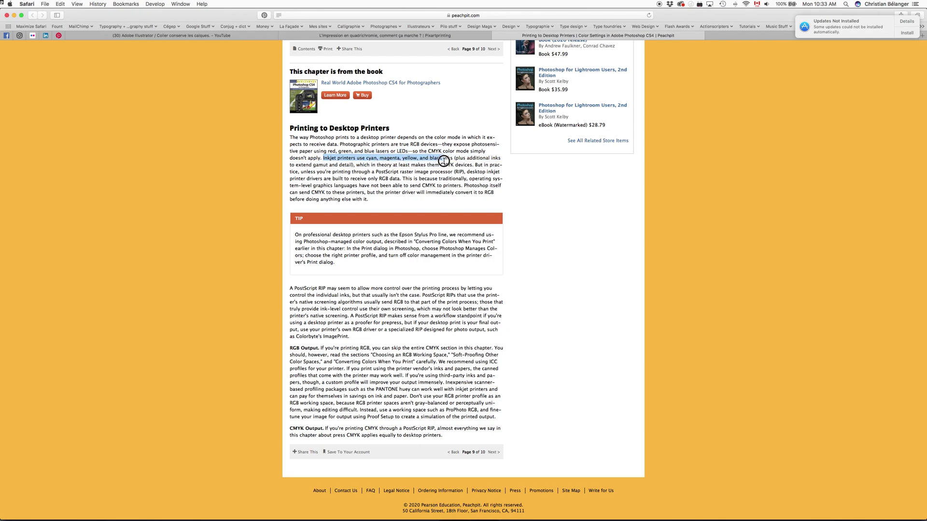
{"action": "left_click_drag", "start_coordinate": [356, 165], "coordinate": [474, 166]}
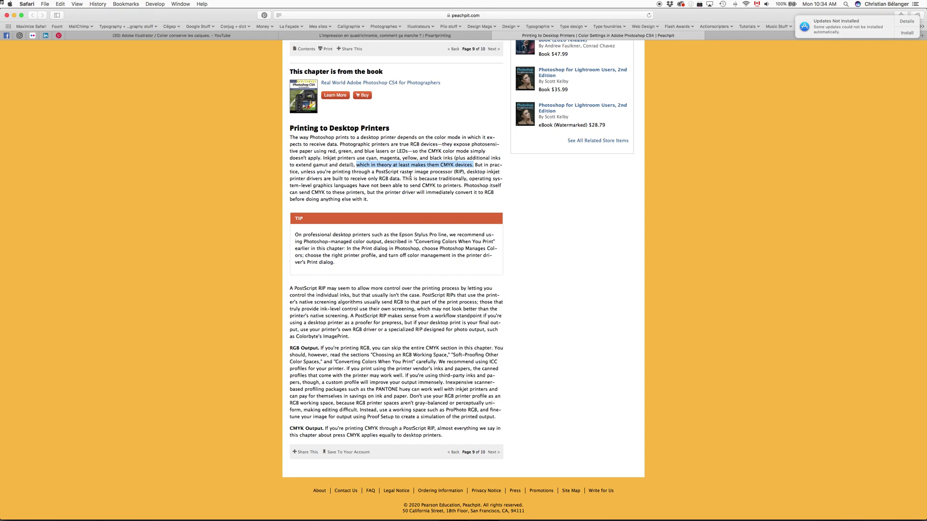
{"action": "left_click_drag", "start_coordinate": [467, 172], "coordinate": [403, 180]}
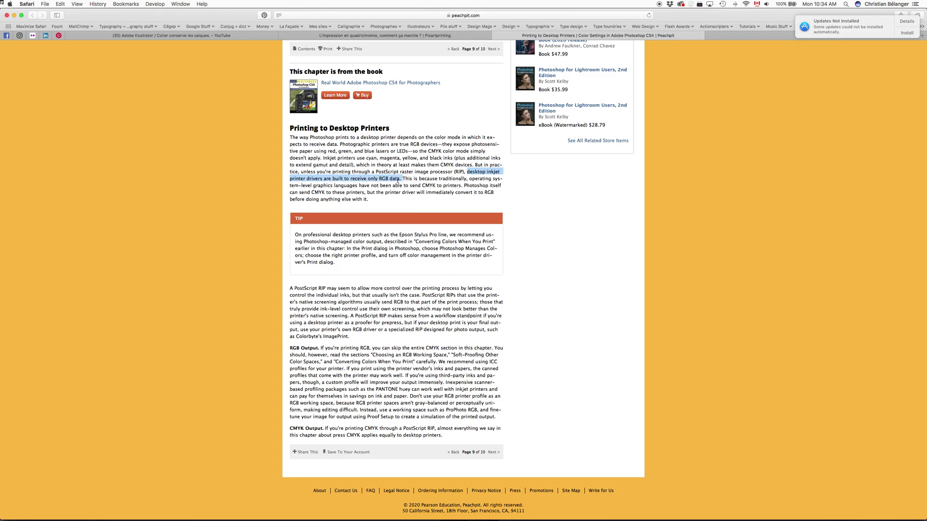
{"action": "left_click_drag", "start_coordinate": [464, 187], "coordinate": [500, 199]}
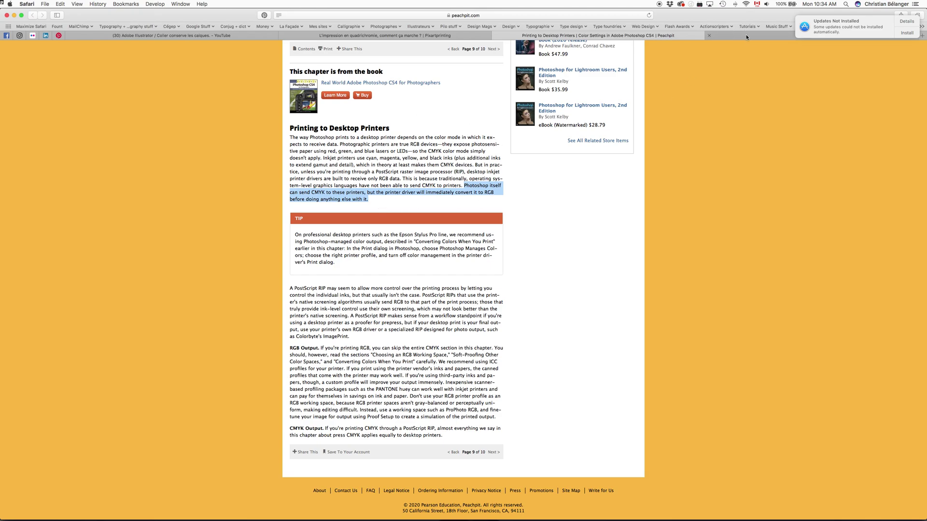
{"action": "left_click", "coordinate": [745, 34]}
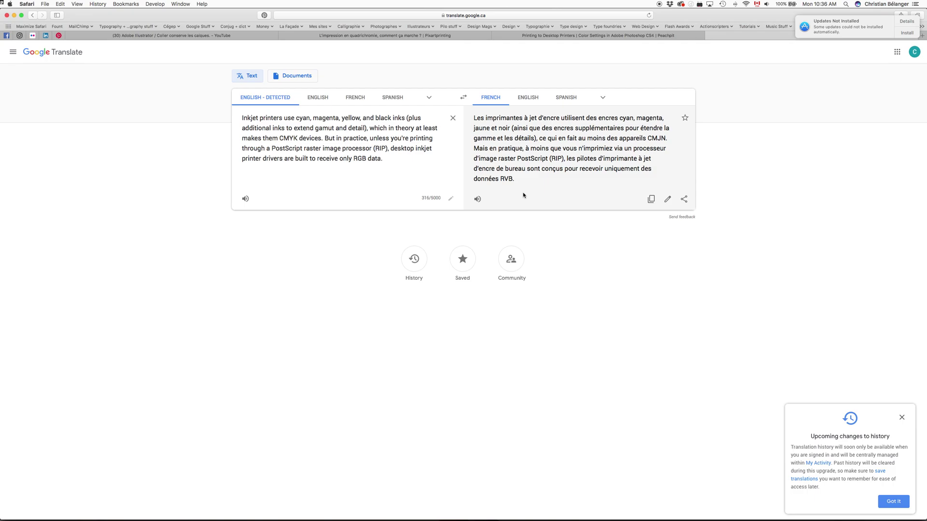
- Return to Illustrator, review the document color mode options, and clear the selection in the swatch list
{"action": "key", "text": "super+Tab"}
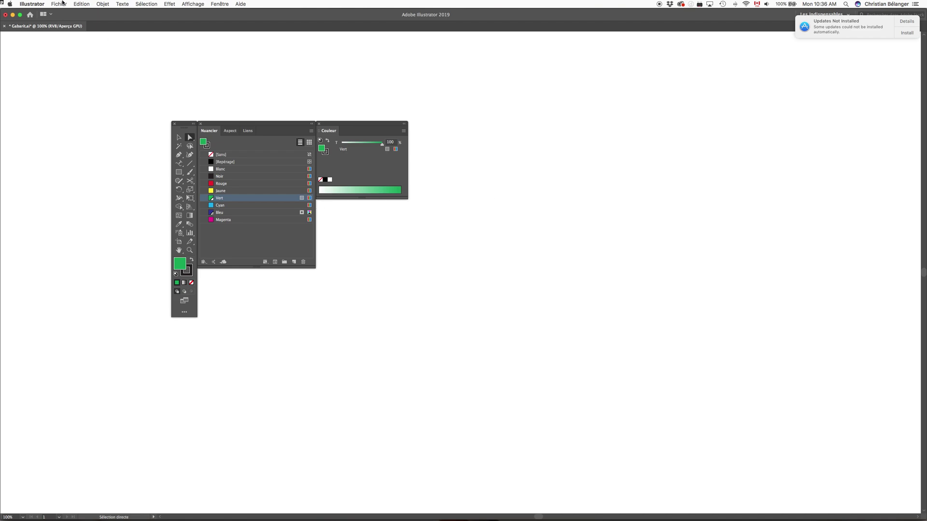
{"action": "left_click", "coordinate": [60, 4]}
{"action": "mouse_move", "coordinate": [93, 165]}
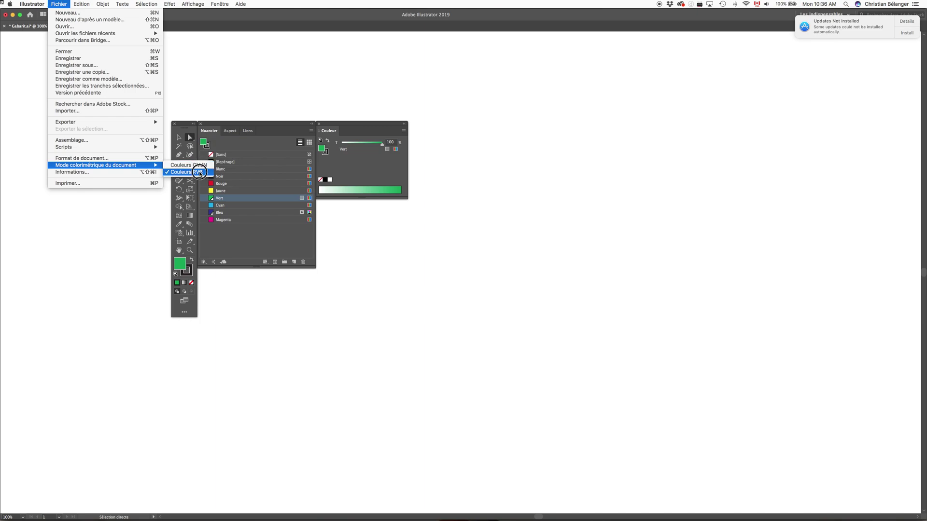
{"action": "left_click", "coordinate": [249, 189]}
{"action": "left_click", "coordinate": [266, 243]}
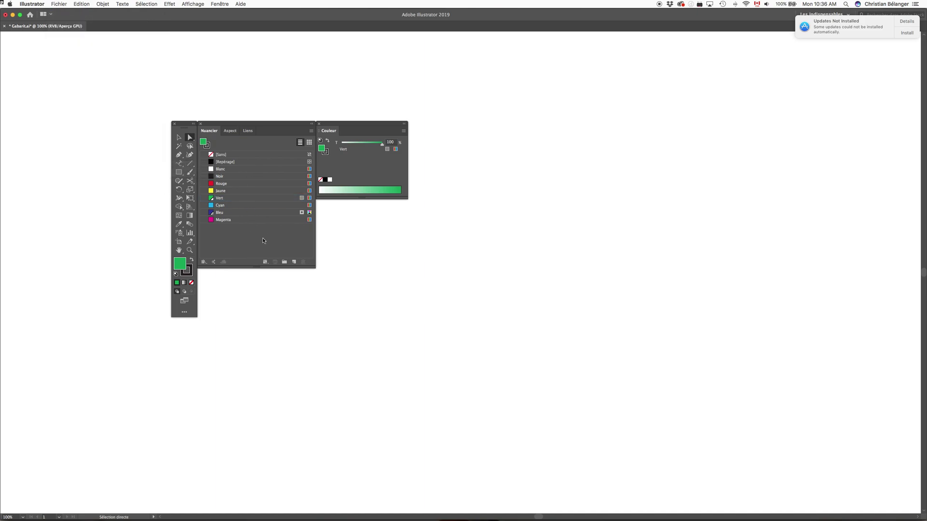
- Undo the swatch selections and the RGB conversion to restore the document to CMYK mode
{"action": "key", "text": "Up"}
{"action": "key", "text": "Up"}
{"action": "key", "text": "Up"}
{"action": "key", "text": "Up"}
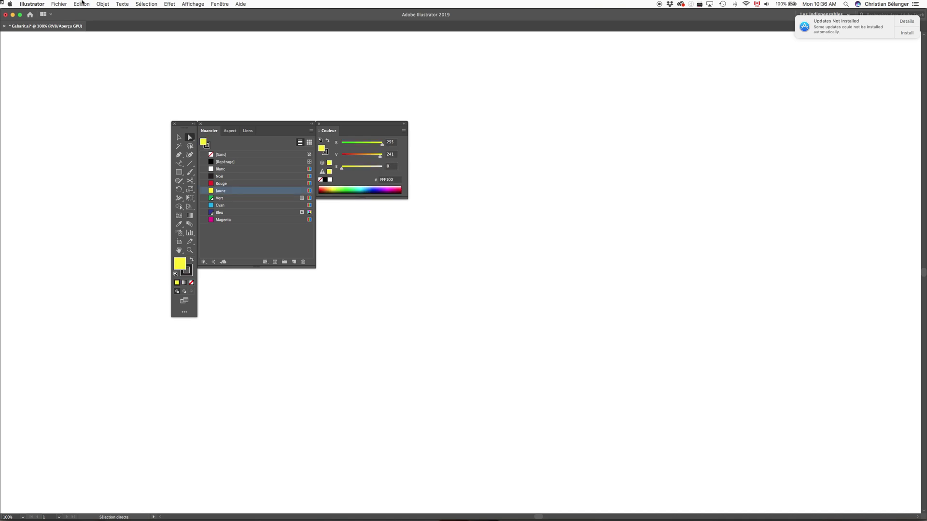
{"action": "key", "text": "Up"}
{"action": "key", "text": "Up"}
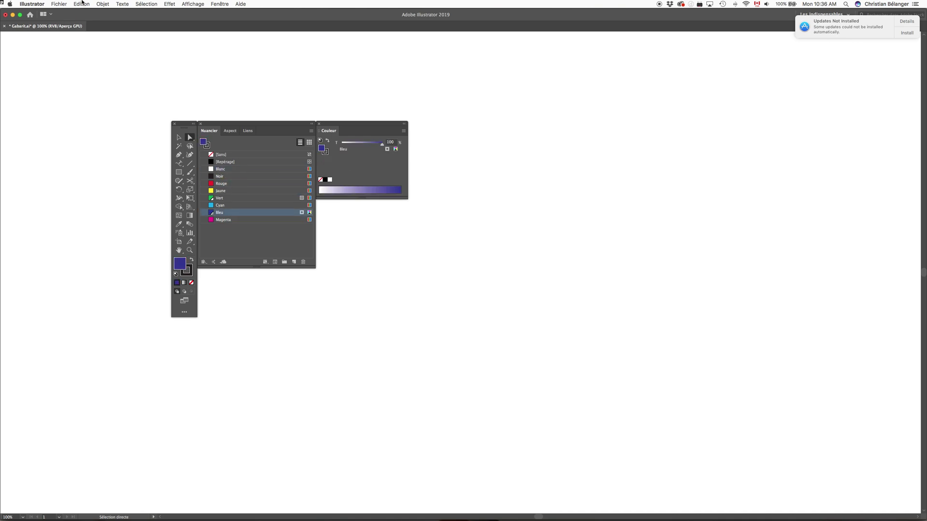
{"action": "key", "text": "Down"}
{"action": "key", "text": "Down"}
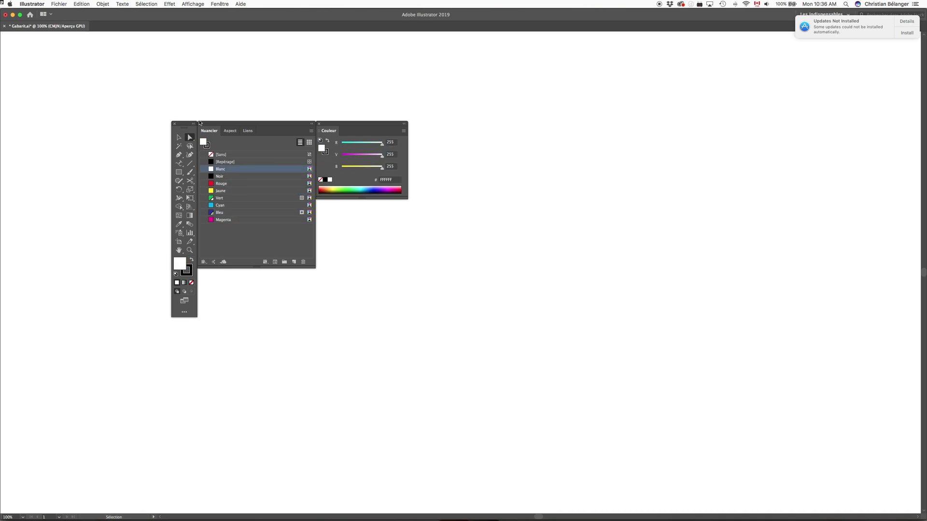
- Open the options of the Rouge swatch and set its color type to Ton direct
{"action": "left_click", "coordinate": [242, 250]}
{"action": "left_click", "coordinate": [237, 185]}
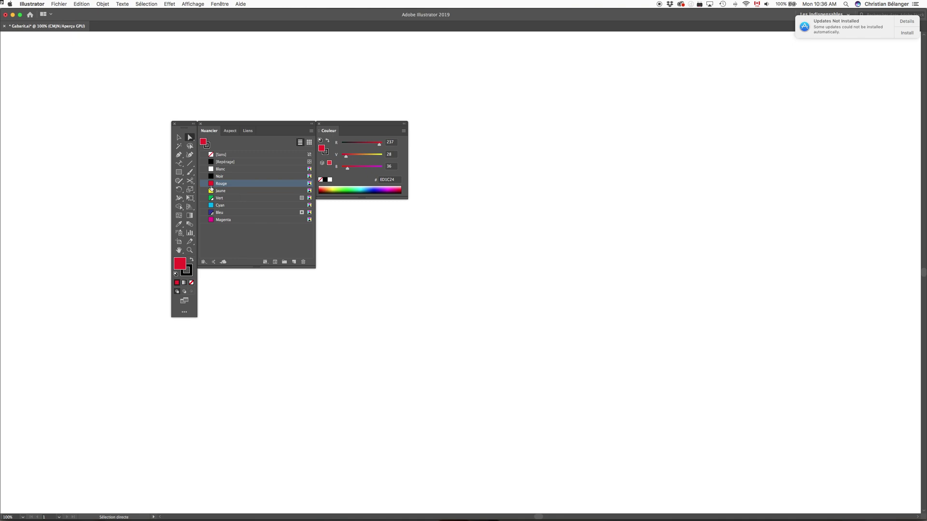
{"action": "double_click", "coordinate": [211, 186]}
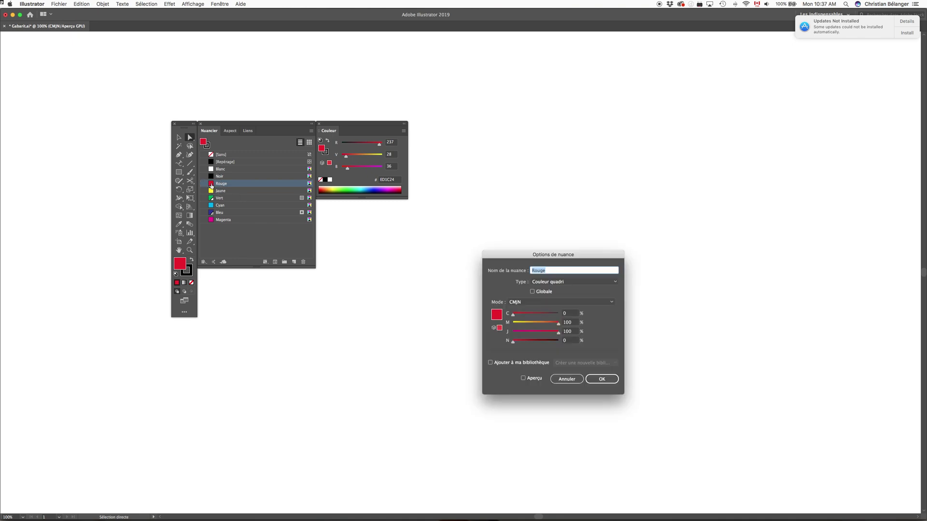
{"action": "left_click_drag", "start_coordinate": [571, 256], "coordinate": [451, 224]}
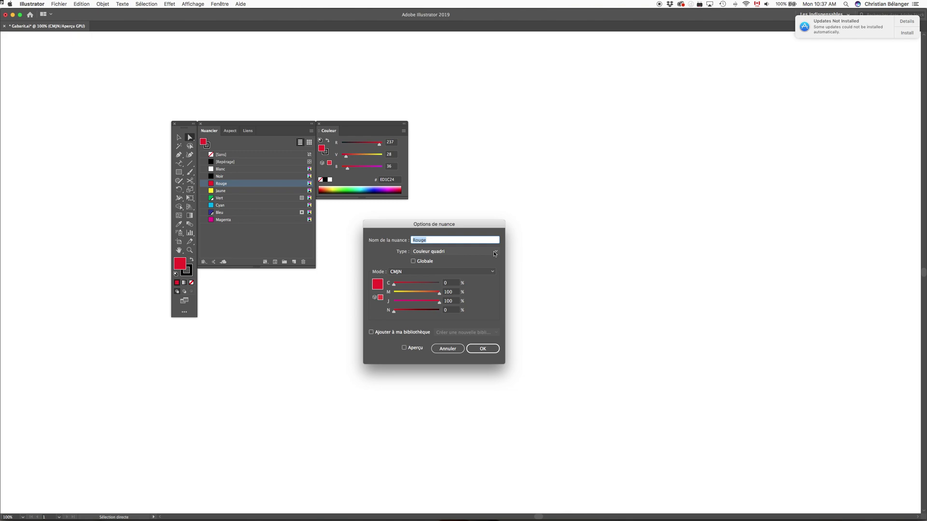
{"action": "left_click", "coordinate": [469, 252]}
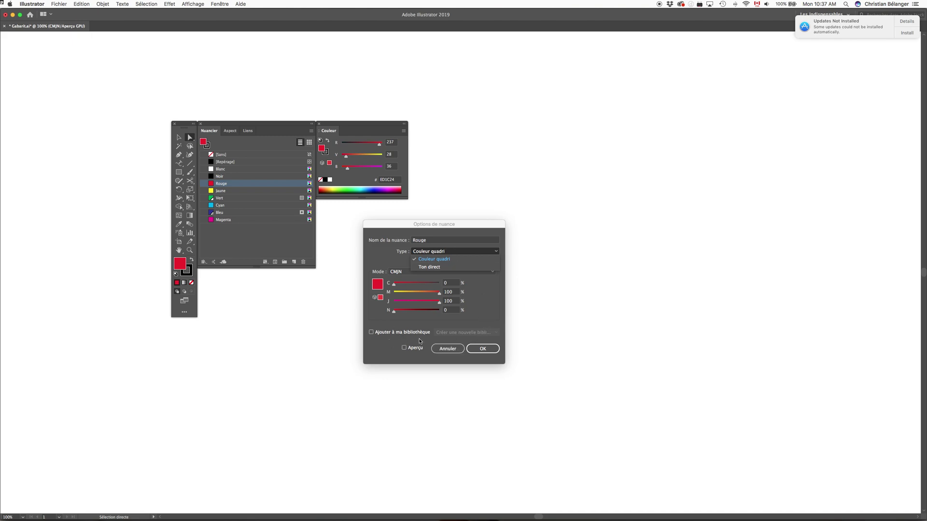
{"action": "left_click", "coordinate": [439, 268]}
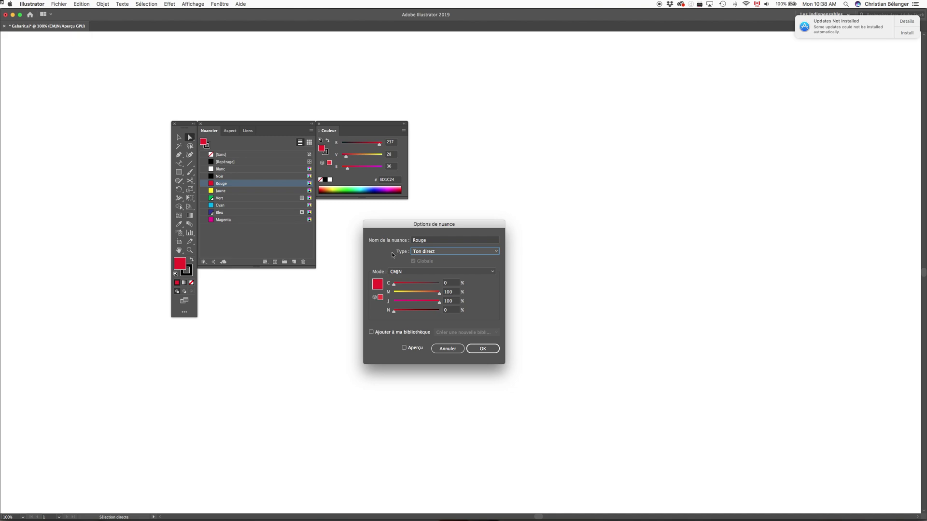
- Return the Rouge swatch to the Couleur quadri type with Globale on, choose the RVB mode and apply the options
{"action": "left_click", "coordinate": [434, 252]}
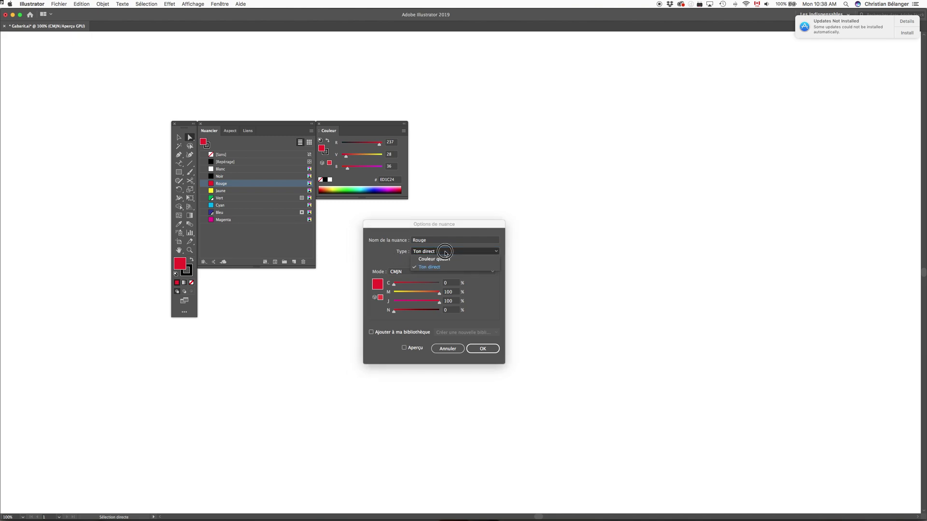
{"action": "left_click", "coordinate": [437, 259]}
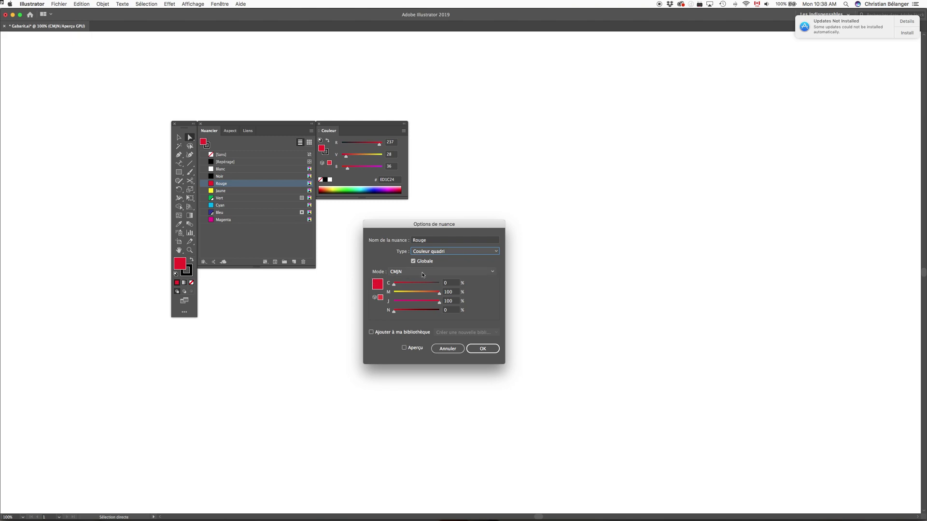
{"action": "left_click", "coordinate": [443, 271]}
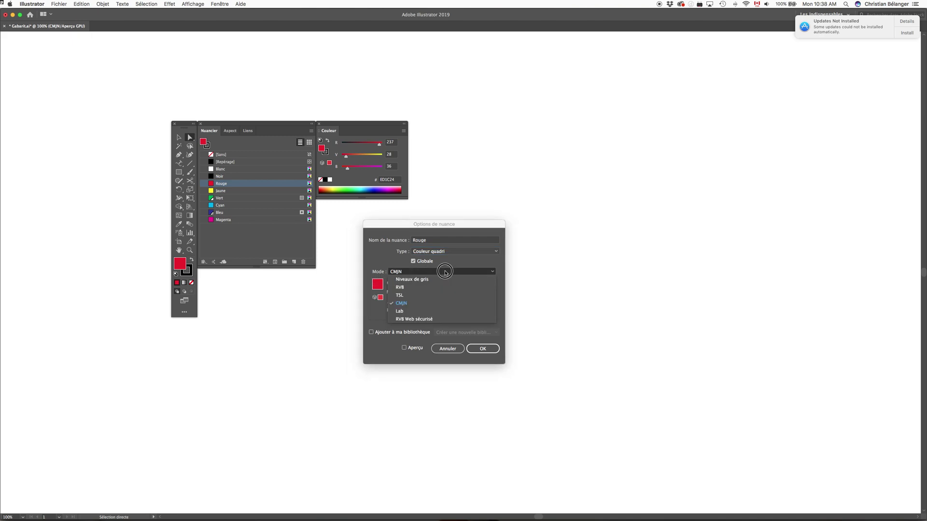
{"action": "left_click", "coordinate": [440, 288]}
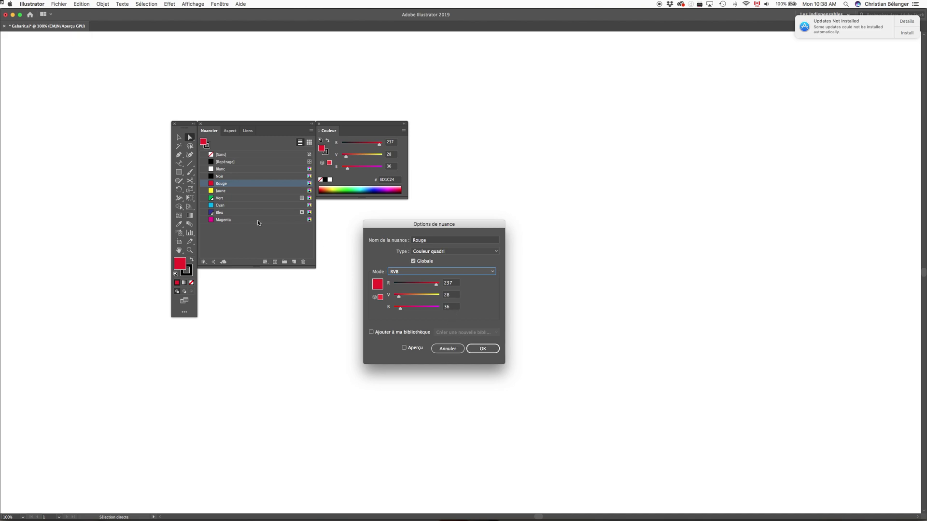
{"action": "left_click", "coordinate": [483, 349]}
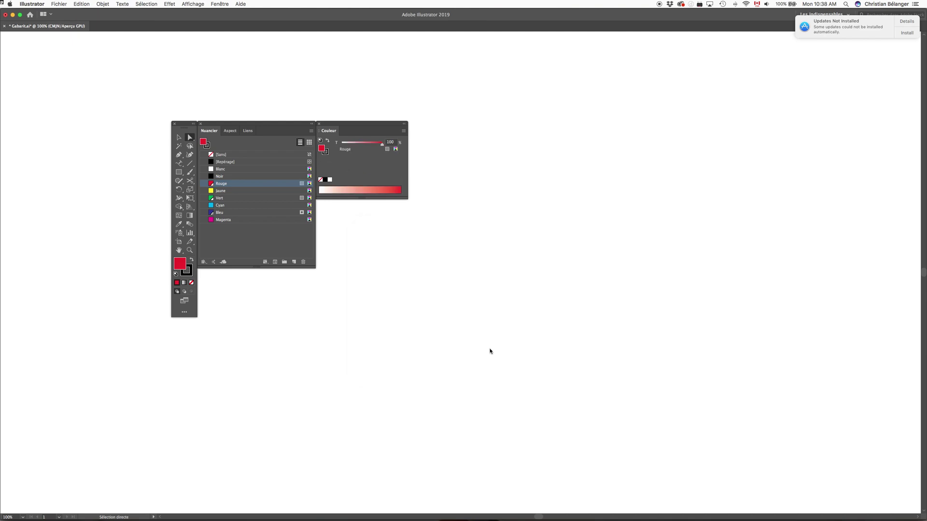
- Reopen the Rouge swatch's options and view its color values in RVB, TSL and CMJN modes
{"action": "double_click", "coordinate": [249, 186]}
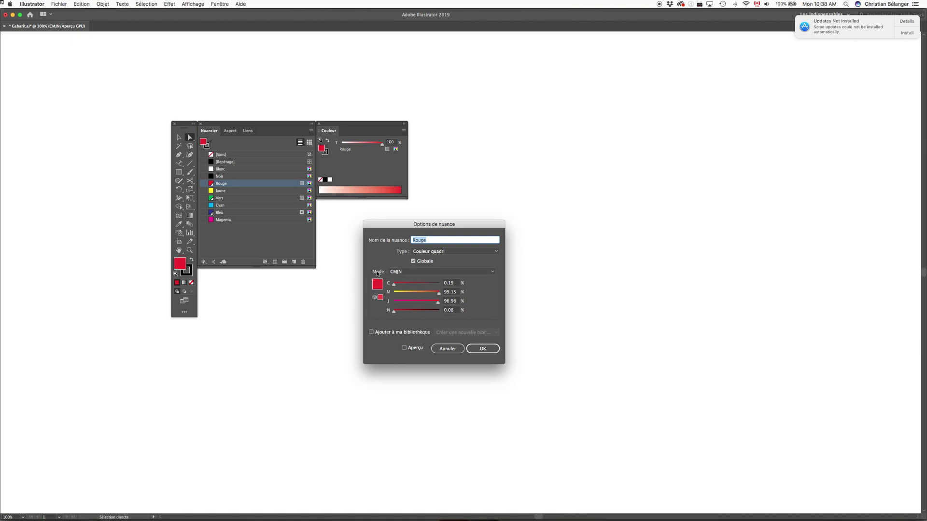
{"action": "left_click", "coordinate": [405, 272]}
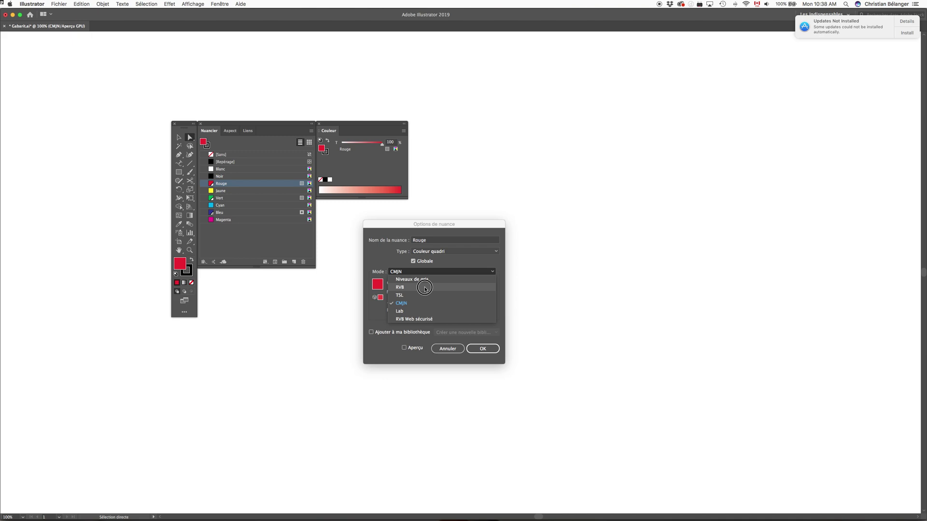
{"action": "left_click", "coordinate": [424, 288]}
{"action": "left_click", "coordinate": [420, 273]}
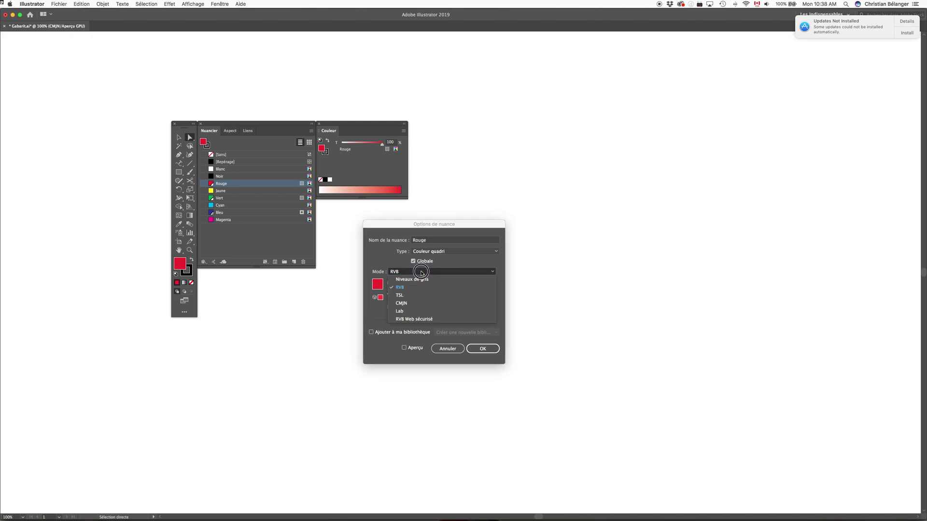
{"action": "left_click", "coordinate": [418, 295]}
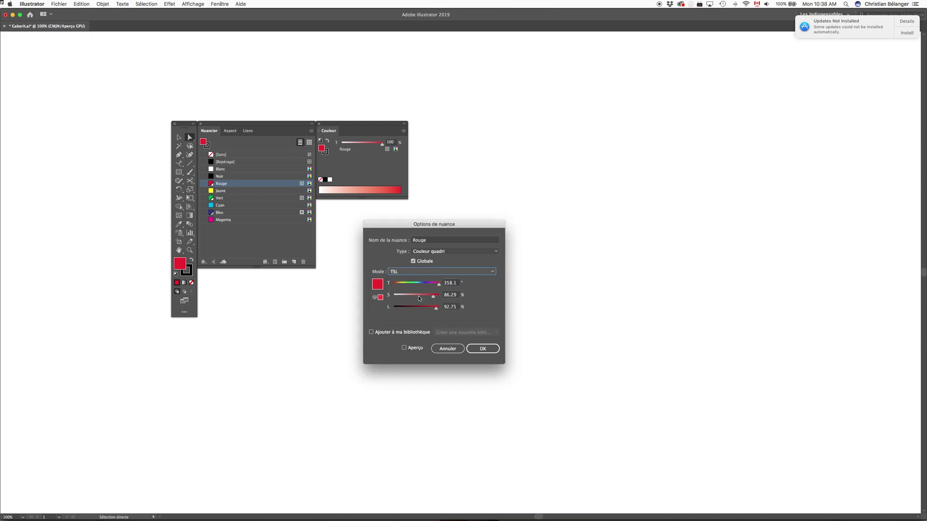
{"action": "left_click", "coordinate": [427, 273]}
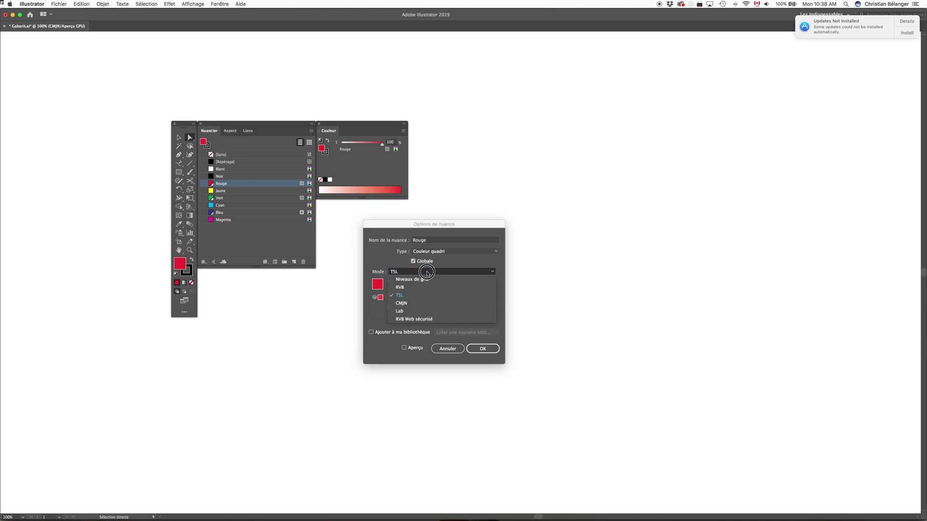
{"action": "left_click", "coordinate": [422, 303]}
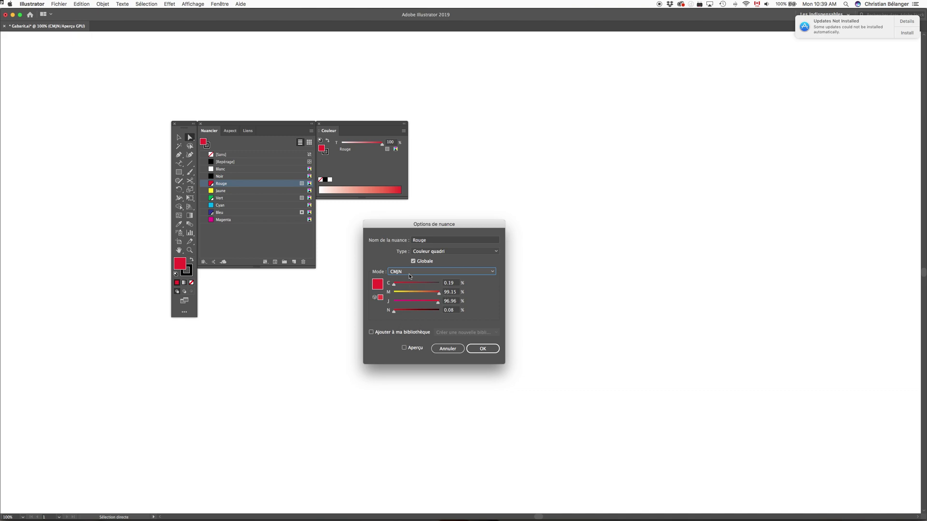
- Set the Rouge swatch's CMJN values to C 0, M 50, J 50 and N 0 percent
{"action": "left_click", "coordinate": [456, 284]}
{"action": "type", "text": "0"}
{"action": "key", "text": "Tab"}
{"action": "type", "text": "50"}
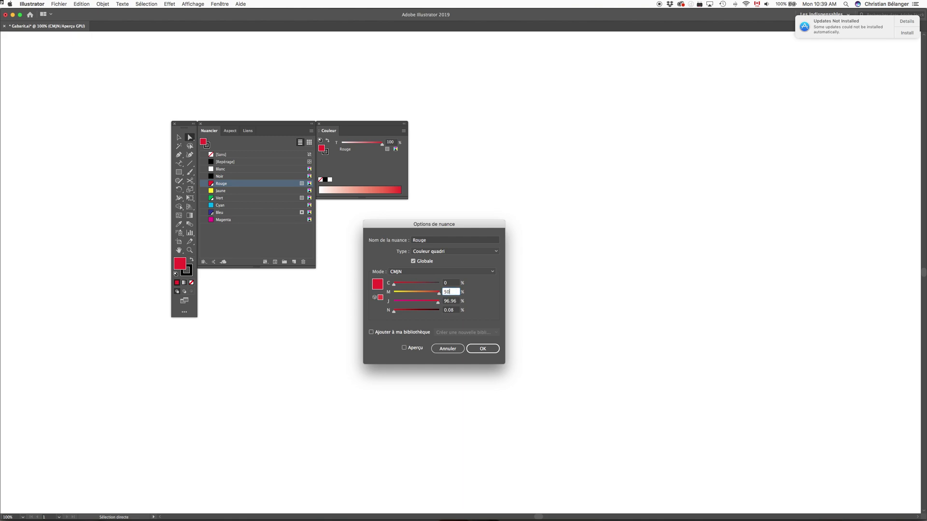
{"action": "key", "text": "Tab"}
{"action": "type", "text": "50"}
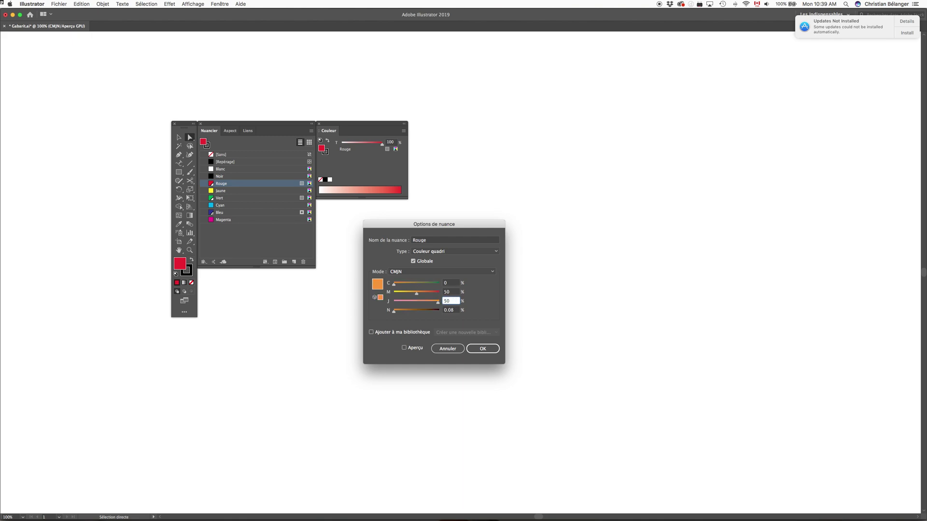
{"action": "key", "text": "Tab"}
{"action": "type", "text": "0"}
- Change the Rouge swatch's cyan value to 50 percent and its magenta value to 0 percent
{"action": "key", "text": "Tab"}
{"action": "type", "text": "50"}
{"action": "key", "text": "Tab"}
{"action": "type", "text": "0"}
{"action": "key", "text": "Tab"}
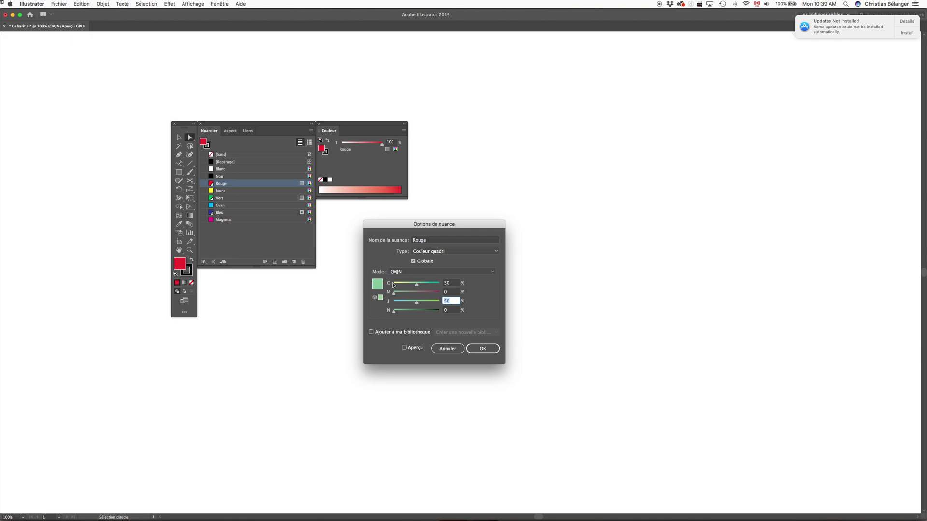
- Turn off the Globale option for the Rouge swatch and keep its type as Couleur quadri
{"action": "left_click", "coordinate": [421, 261]}
{"action": "left_click", "coordinate": [429, 252]}
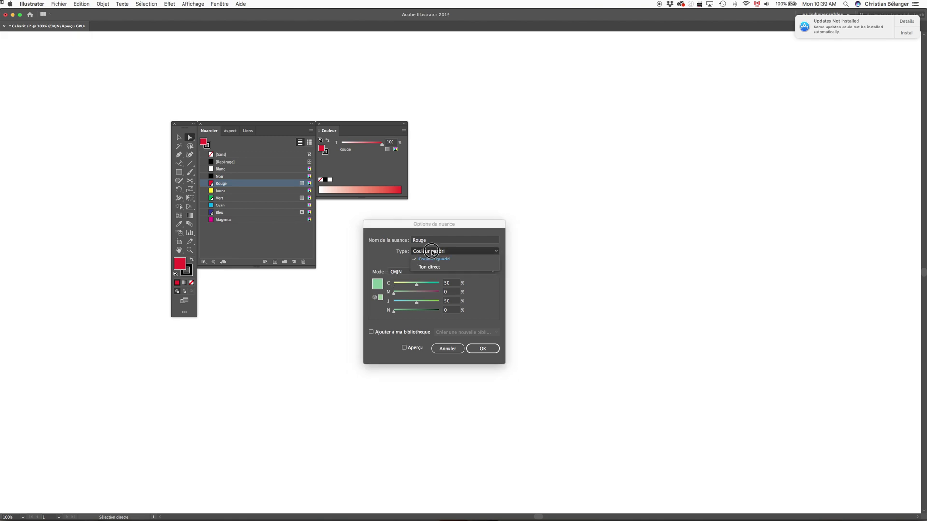
{"action": "left_click", "coordinate": [431, 260]}
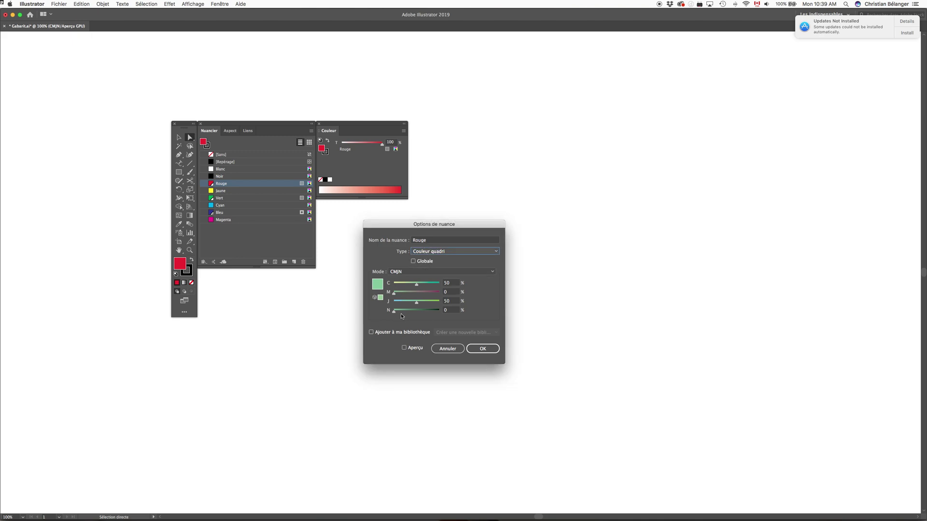
- Switch the Rouge swatch to RVB and set all three channels to 255, to 0, and to a mid-range gray
{"action": "left_click", "coordinate": [445, 272]}
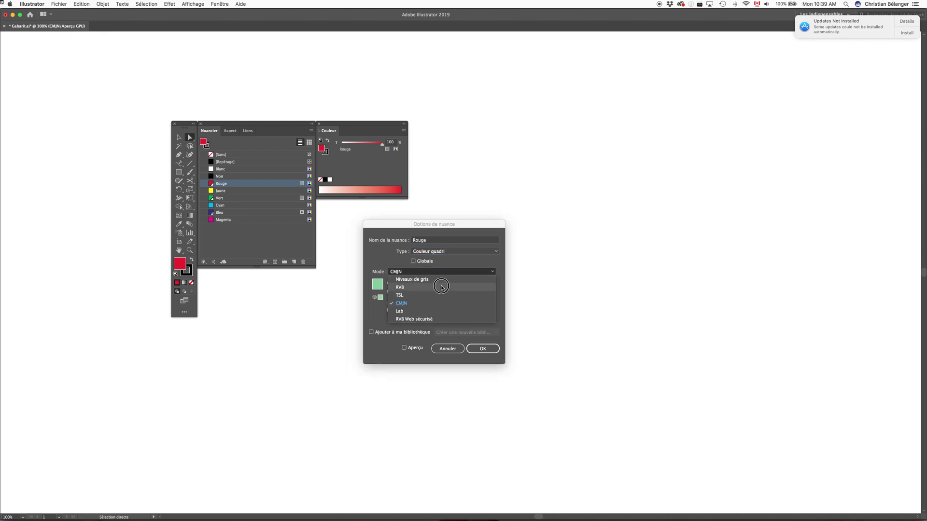
{"action": "left_click", "coordinate": [441, 288]}
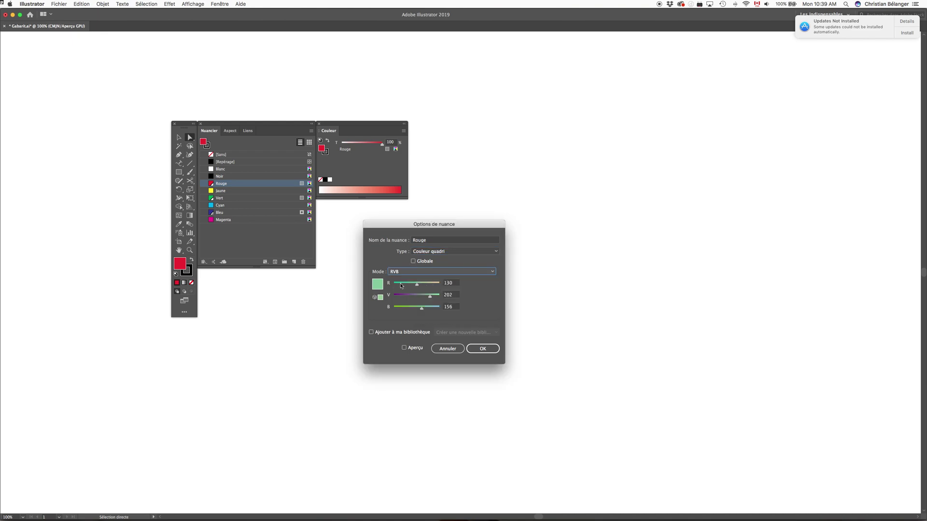
{"action": "left_click_drag", "start_coordinate": [417, 286], "coordinate": [496, 310]}
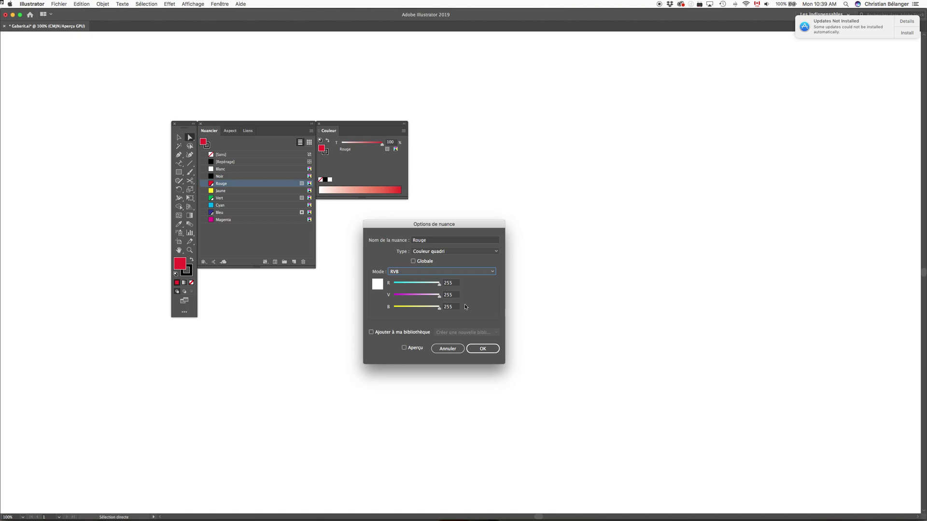
{"action": "left_click_drag", "start_coordinate": [439, 283], "coordinate": [355, 311]}
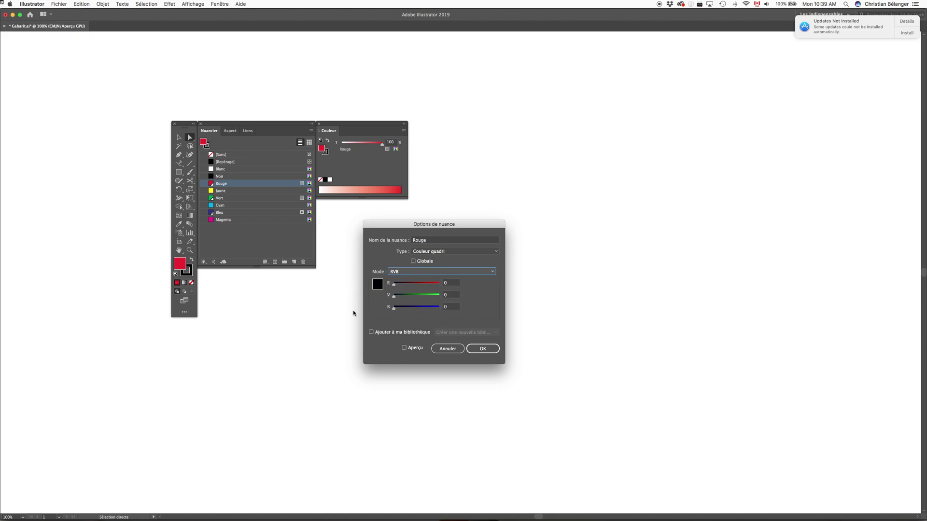
{"action": "left_click", "coordinate": [417, 284]}
{"action": "left_click", "coordinate": [417, 295]}
{"action": "left_click", "coordinate": [417, 307]}
- Switch the Rouge swatch to TSL, set hue 121°, saturation 89% and brightness 75%, and apply the green color
{"action": "left_click", "coordinate": [437, 271]}
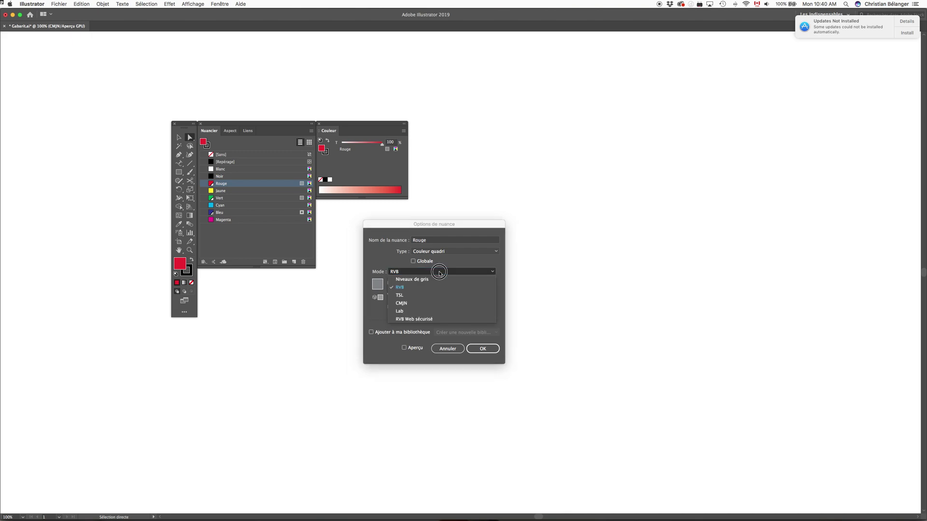
{"action": "left_click", "coordinate": [398, 295]}
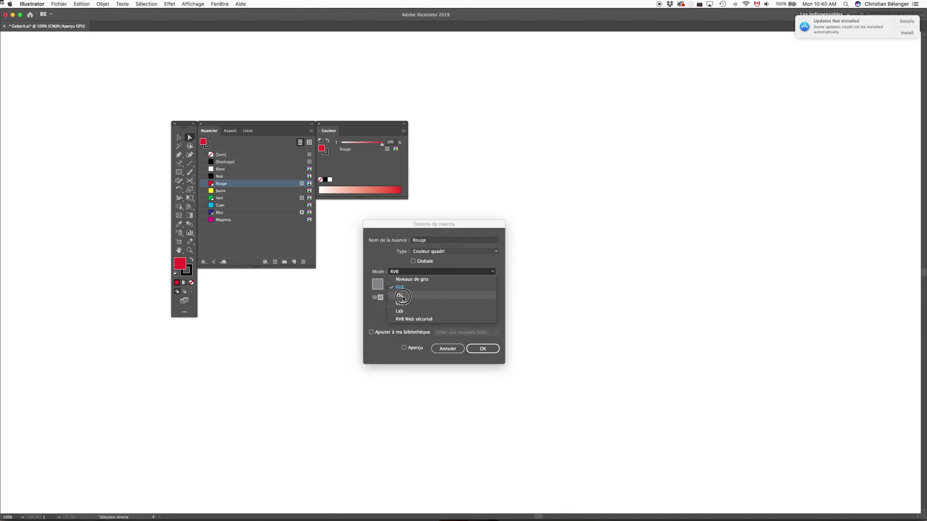
{"action": "left_click", "coordinate": [402, 296]}
{"action": "left_click_drag", "start_coordinate": [418, 308], "coordinate": [409, 286]}
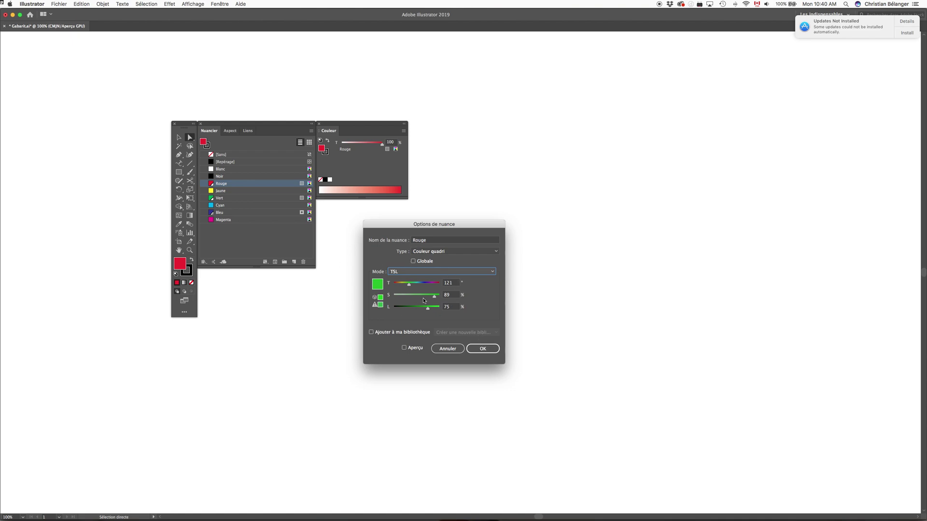
{"action": "key", "text": "Return"}
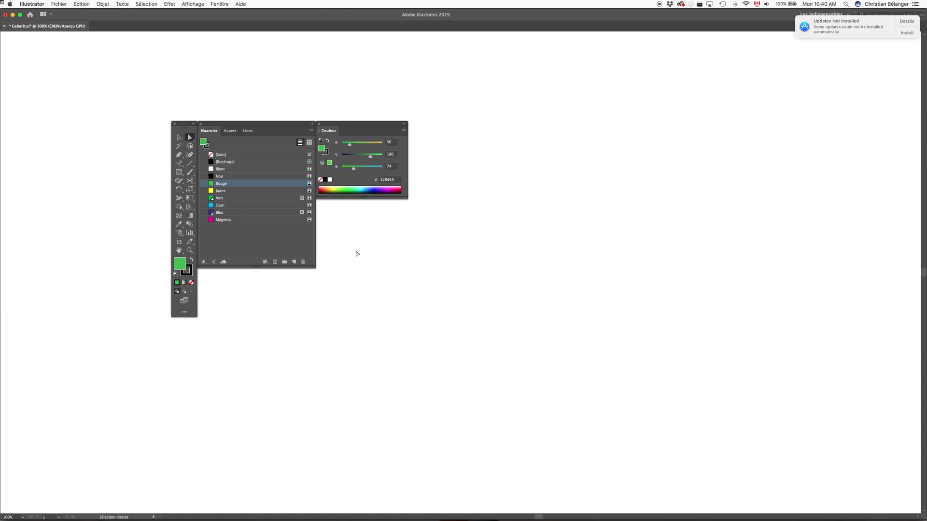
- Reopen the Rouge swatch's options, change its color mode to RVB and apply it
{"action": "double_click", "coordinate": [253, 184]}
{"action": "left_click", "coordinate": [464, 271]}
{"action": "left_click", "coordinate": [437, 273]}
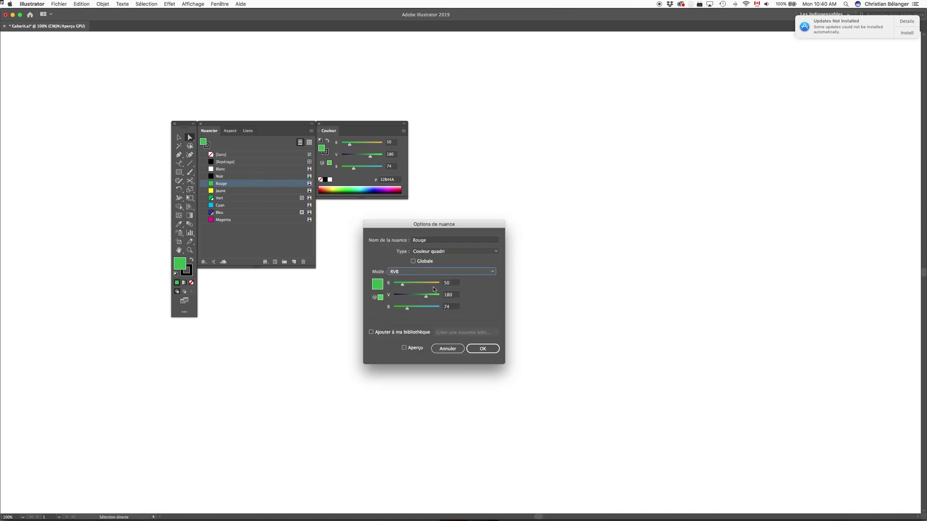
{"action": "left_click", "coordinate": [483, 349]}
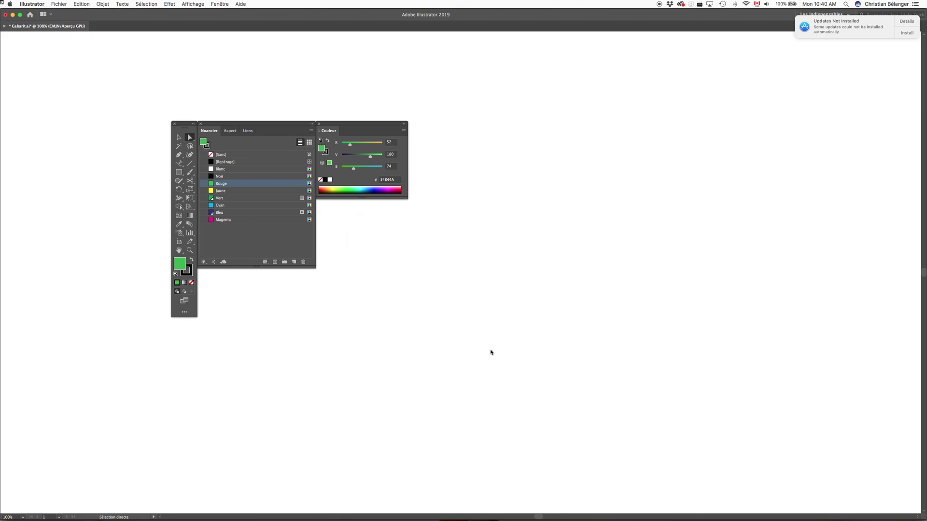
- Edit the Rouge swatch again, choosing the TSL color mode and applying it
{"action": "double_click", "coordinate": [292, 184]}
{"action": "left_click", "coordinate": [420, 273]}
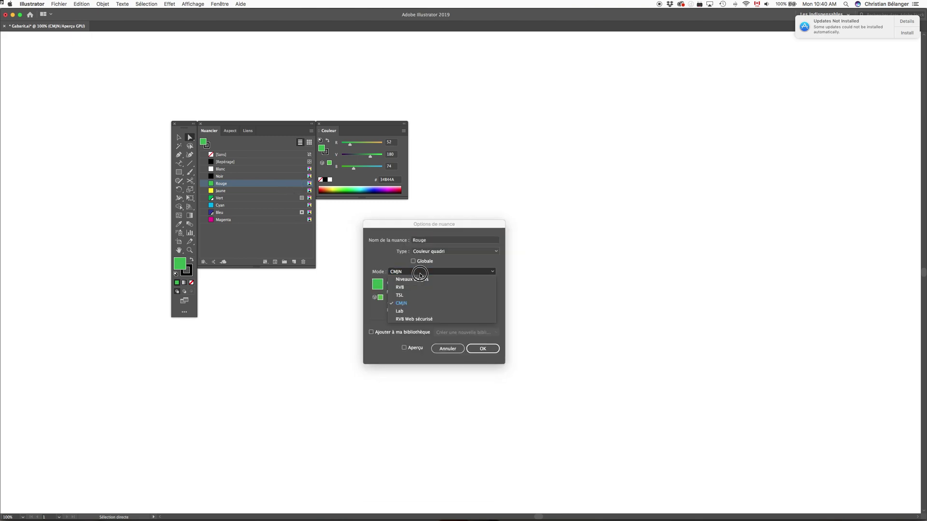
{"action": "left_click", "coordinate": [416, 294]}
{"action": "left_click", "coordinate": [484, 349]}
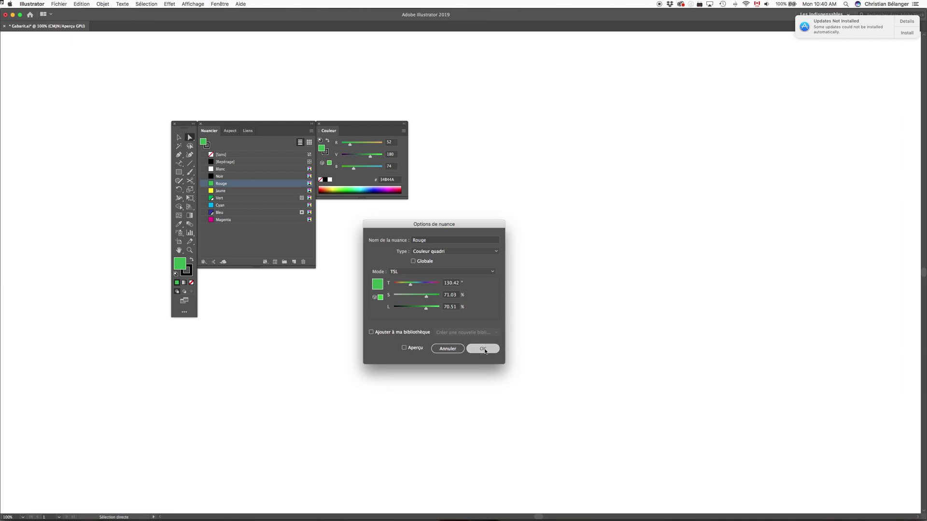
- Change the Rouge swatch's color mode to Lab, apply it and clear the swatch selection
{"action": "double_click", "coordinate": [294, 183]}
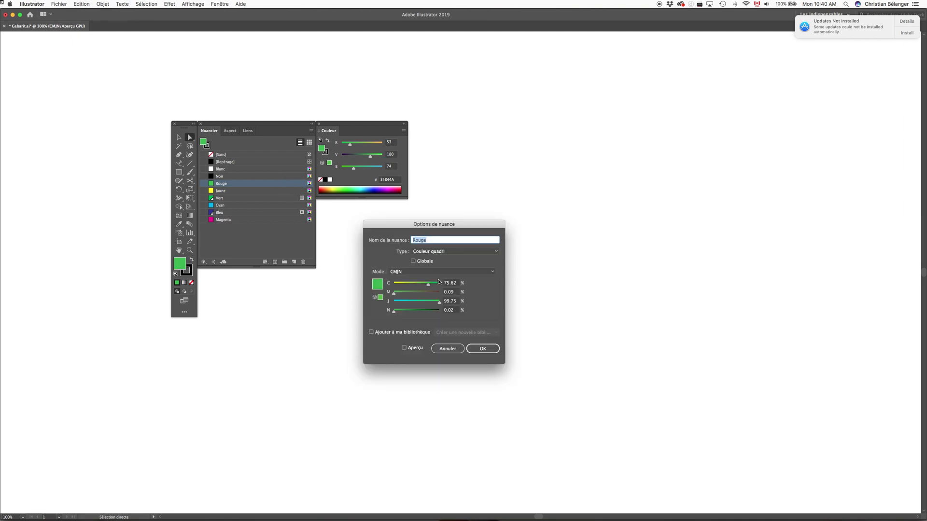
{"action": "left_click", "coordinate": [435, 273]}
{"action": "left_click", "coordinate": [430, 312]}
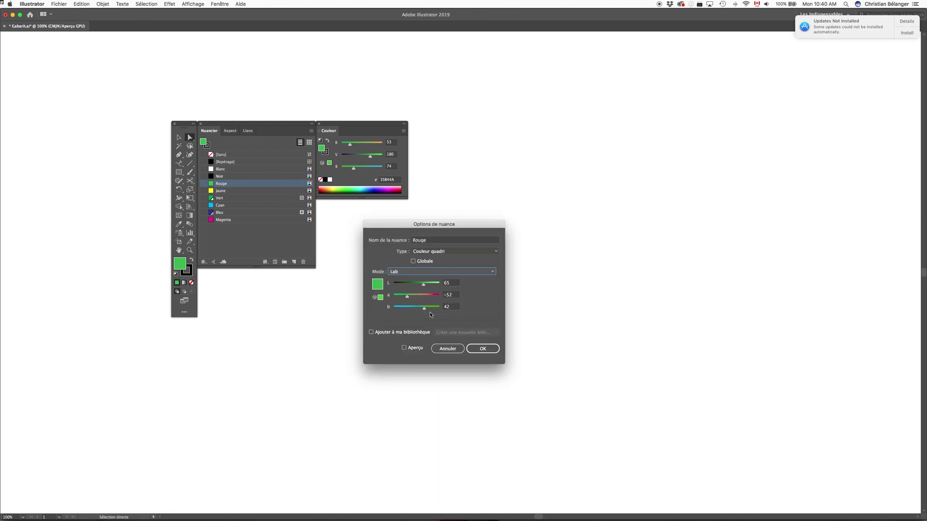
{"action": "left_click", "coordinate": [483, 348]}
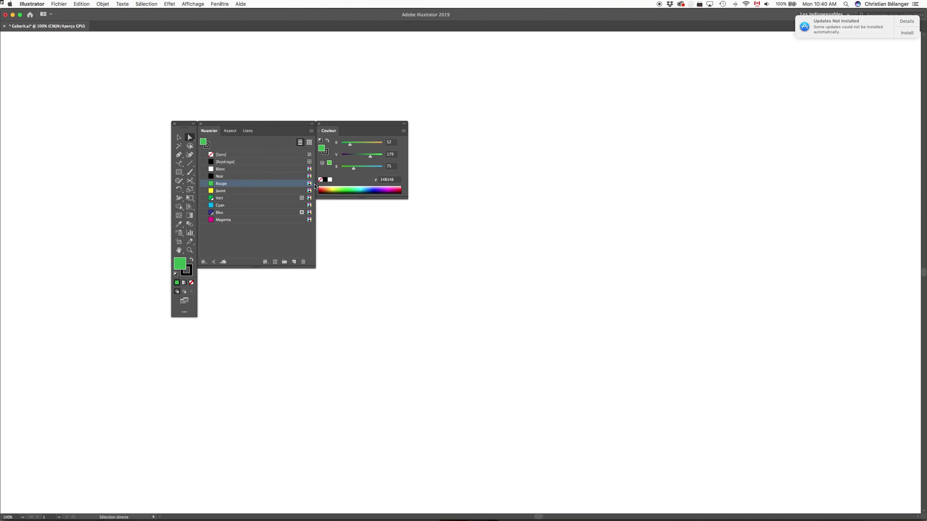
{"action": "left_click", "coordinate": [216, 245]}
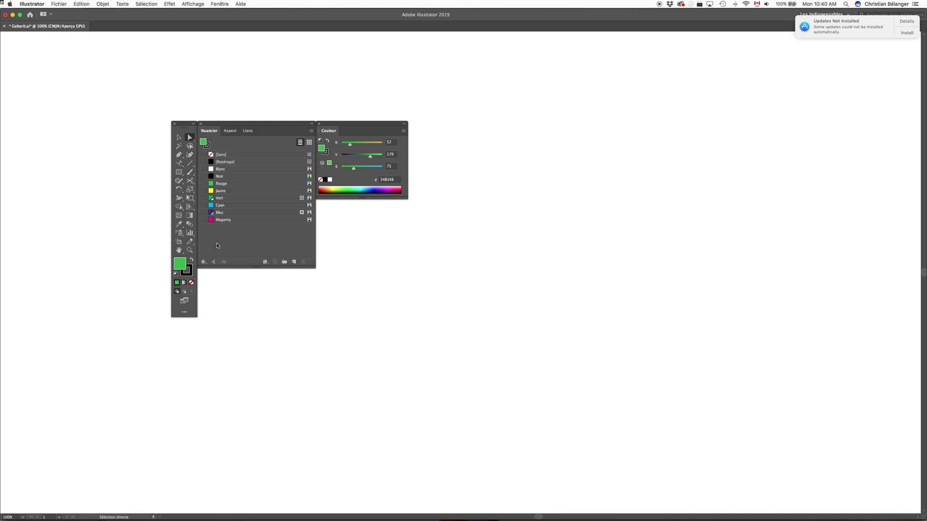
- Switch the document's color mode to Couleurs RVB
{"action": "left_click", "coordinate": [59, 4]}
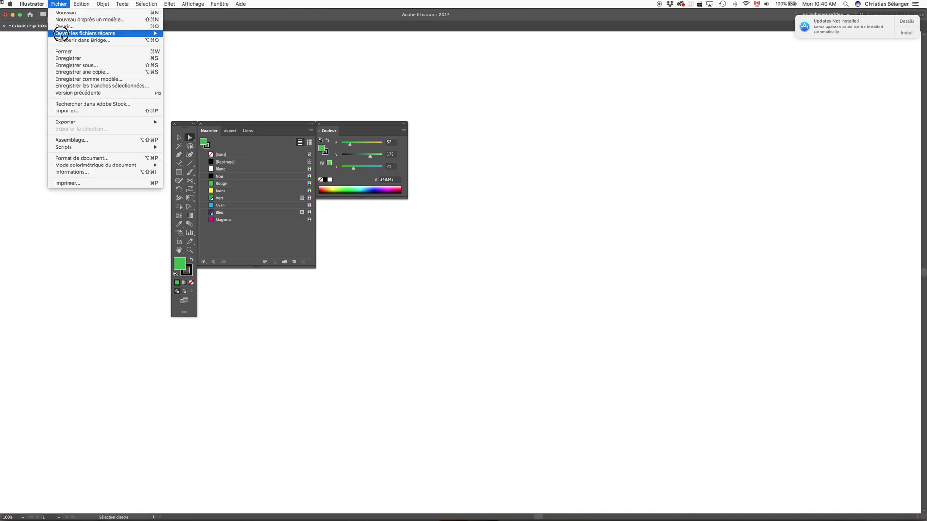
{"action": "mouse_move", "coordinate": [78, 165]}
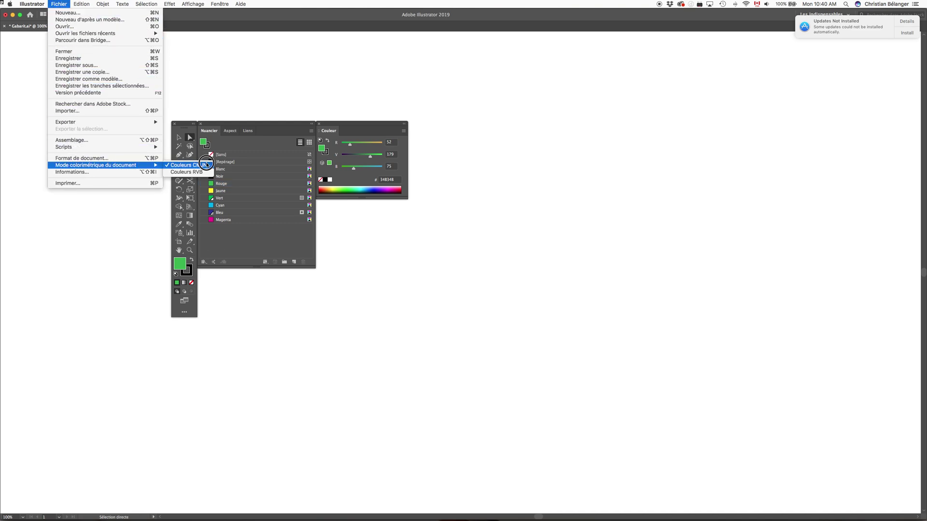
{"action": "left_click", "coordinate": [189, 172]}
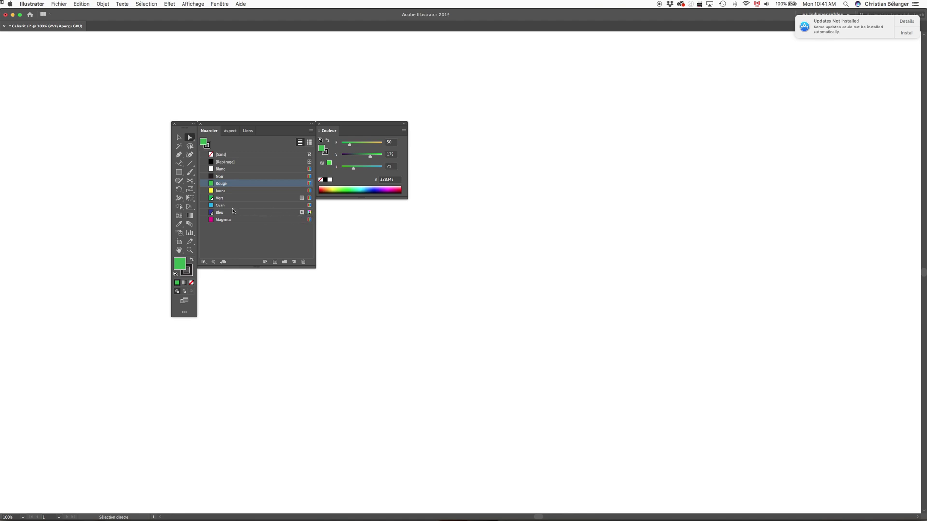
- Review the type choices in the Rouge swatch's options, keeping Couleur quadri
{"action": "double_click", "coordinate": [281, 186]}
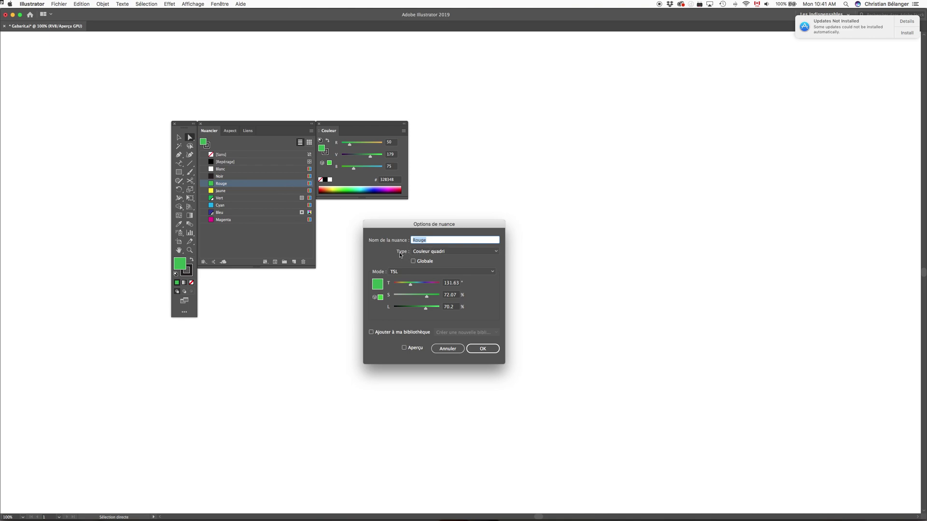
{"action": "left_click", "coordinate": [484, 251]}
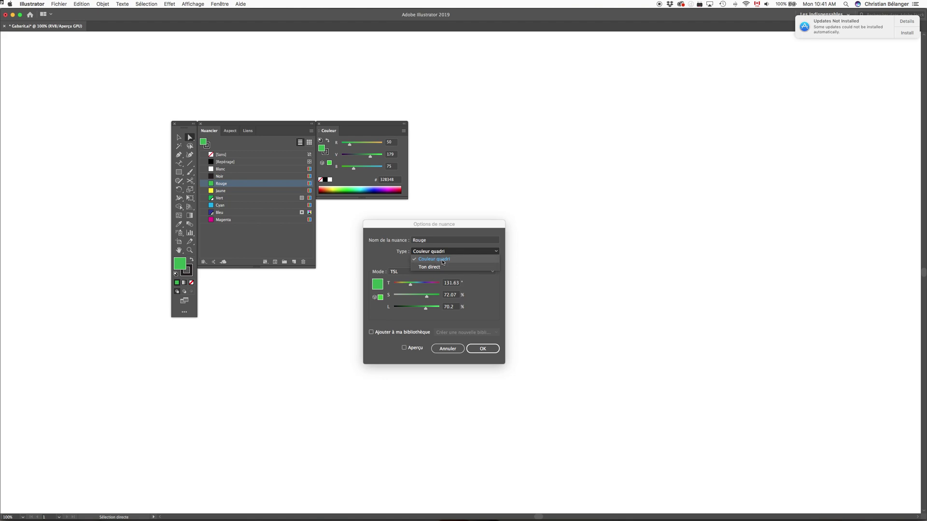
{"action": "left_click", "coordinate": [394, 265]}
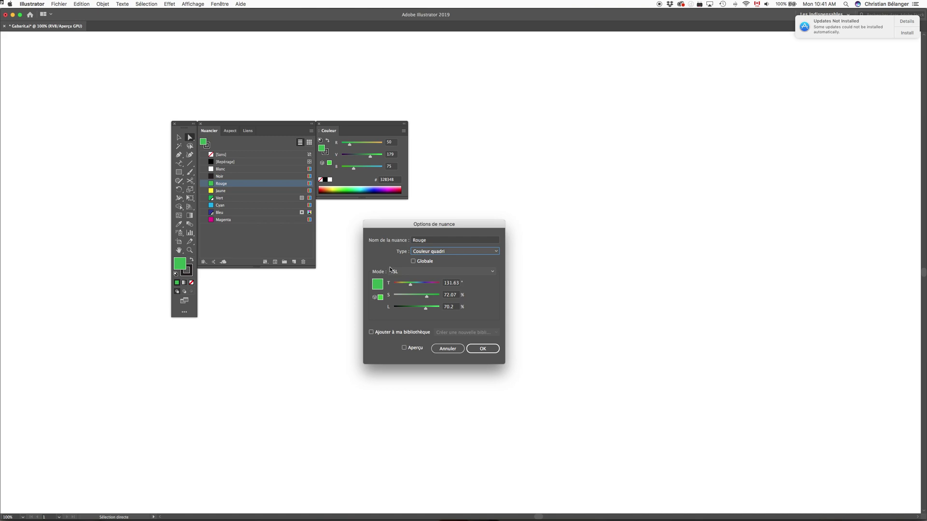
{"action": "left_click", "coordinate": [457, 253]}
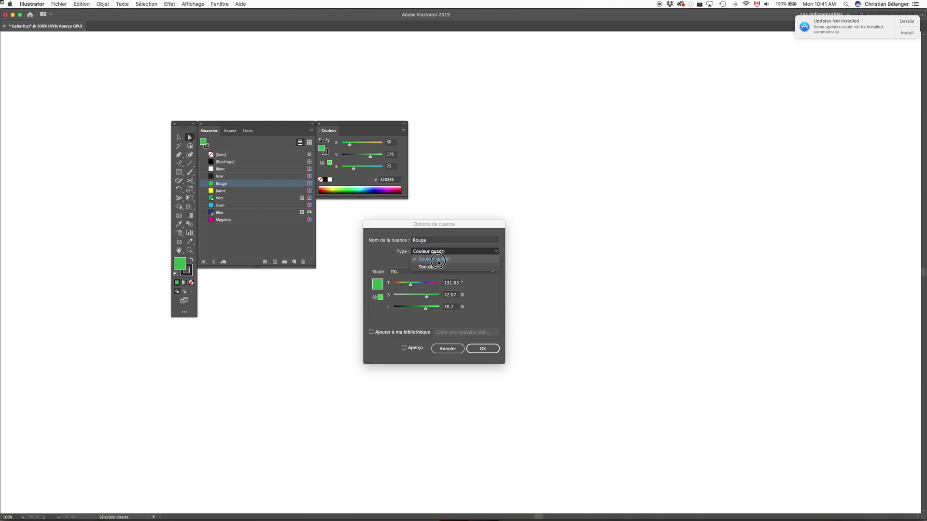
{"action": "left_click", "coordinate": [438, 261]}
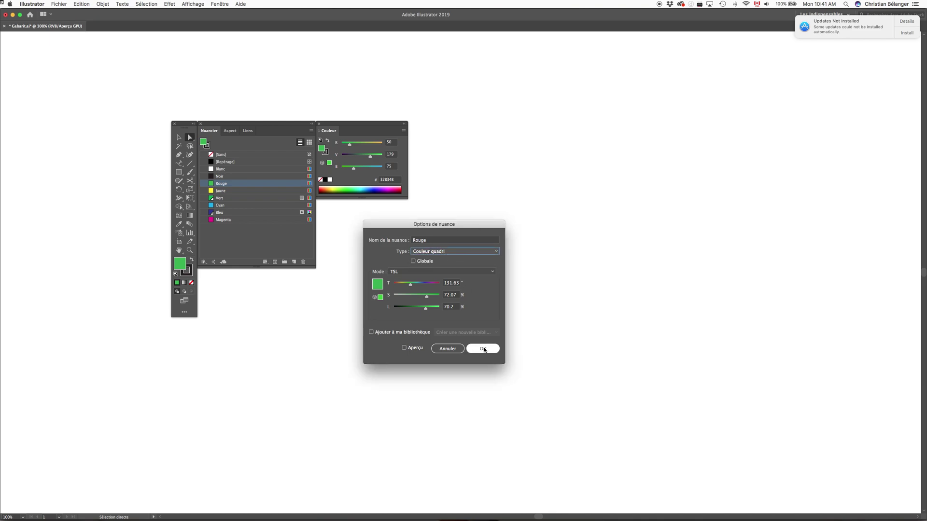
{"action": "left_click", "coordinate": [484, 349]}
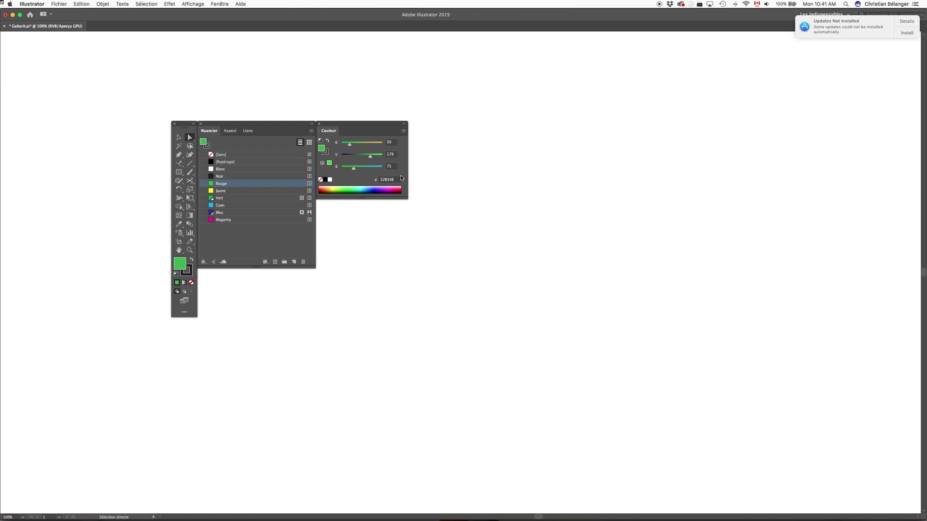
- Vary the fill's RVB channels without editing the swatch, ending at about R 86, V 159 and B 86
{"action": "left_click", "coordinate": [373, 168]}
{"action": "left_click", "coordinate": [349, 155]}
{"action": "left_click", "coordinate": [367, 156]}
{"action": "left_click_drag", "start_coordinate": [372, 143], "coordinate": [355, 169]}
{"action": "left_click", "coordinate": [355, 156]}
{"action": "left_click", "coordinate": [367, 157]}
{"action": "left_click", "coordinate": [370, 168]}
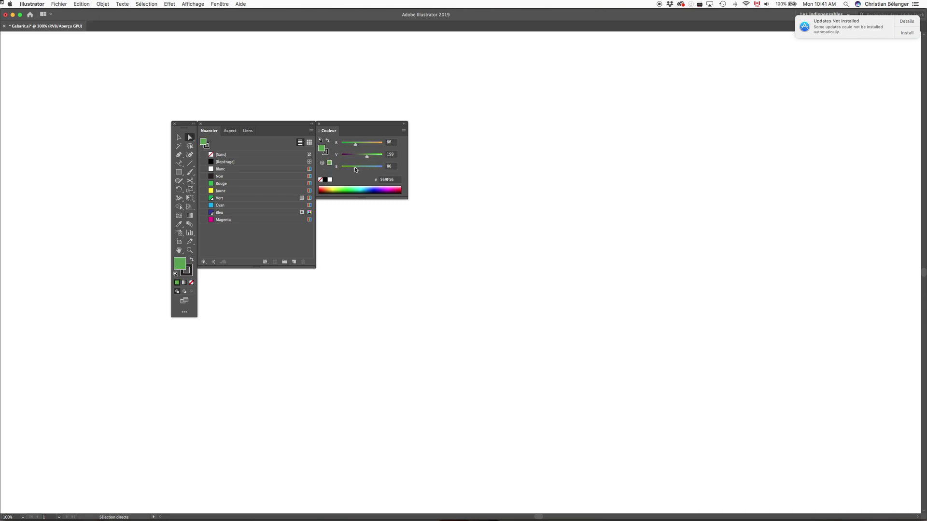
- Change the Rouge swatch's type to Ton direct and try out its tint, leaving it at 100%
{"action": "double_click", "coordinate": [246, 185]}
{"action": "left_click", "coordinate": [448, 251]}
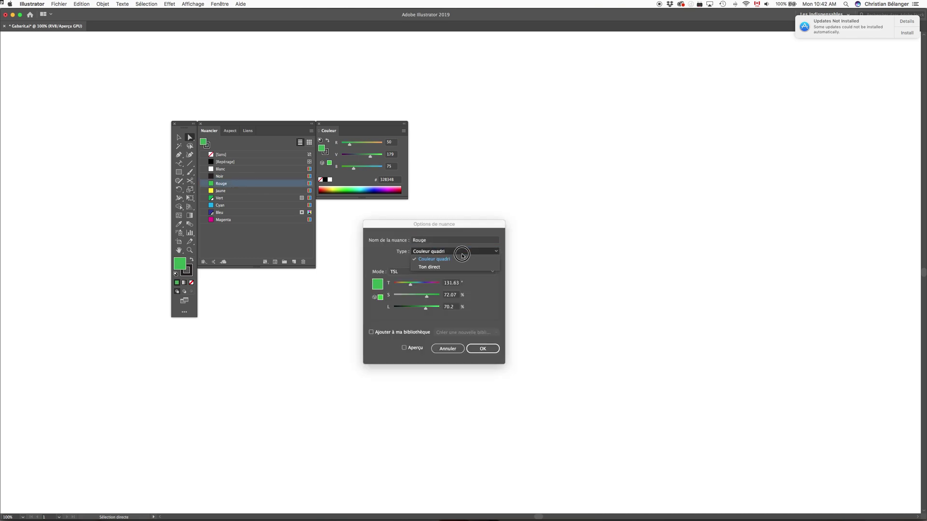
{"action": "left_click", "coordinate": [449, 268]}
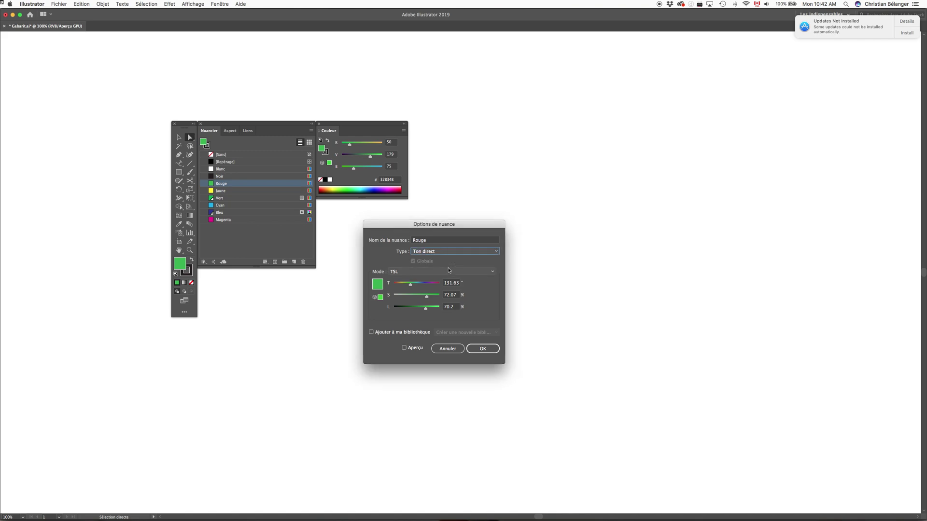
{"action": "left_click", "coordinate": [482, 349]}
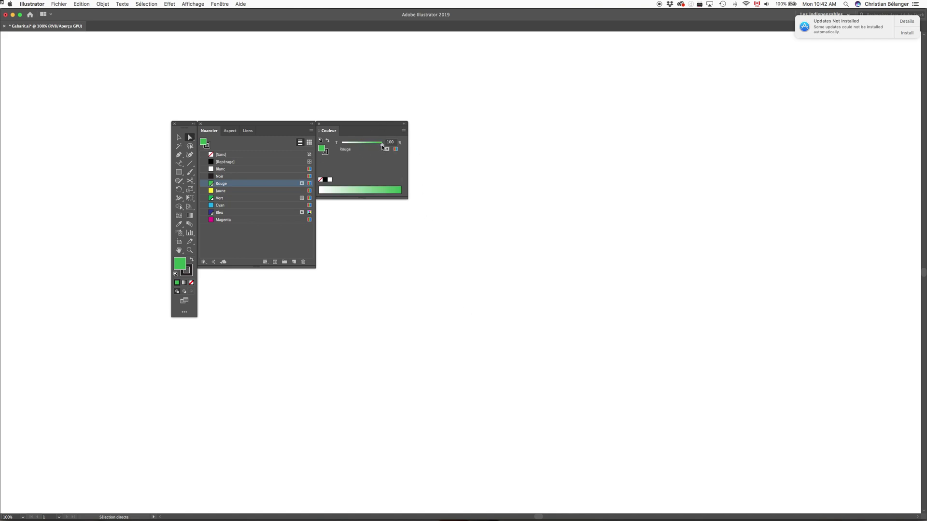
{"action": "mouse_move", "coordinate": [382, 146]}
{"action": "left_mouse_down"}
{"action": "mouse_move", "coordinate": [357, 147]}
{"action": "mouse_move", "coordinate": [395, 147]}
{"action": "left_mouse_up"}
- Alternate the Rouge swatch's type between Couleur quadri and Ton direct, and apply it as Couleur quadri with Globale on
{"action": "double_click", "coordinate": [239, 185]}
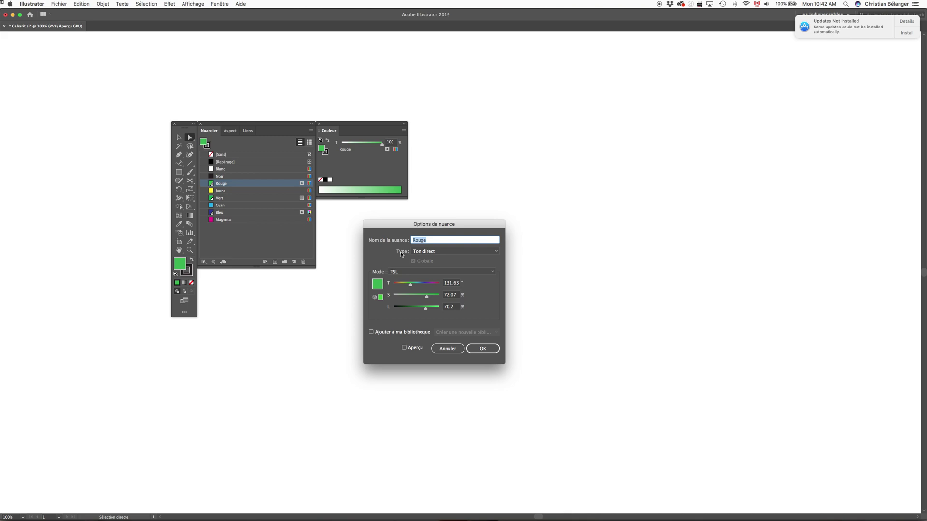
{"action": "left_click", "coordinate": [458, 251]}
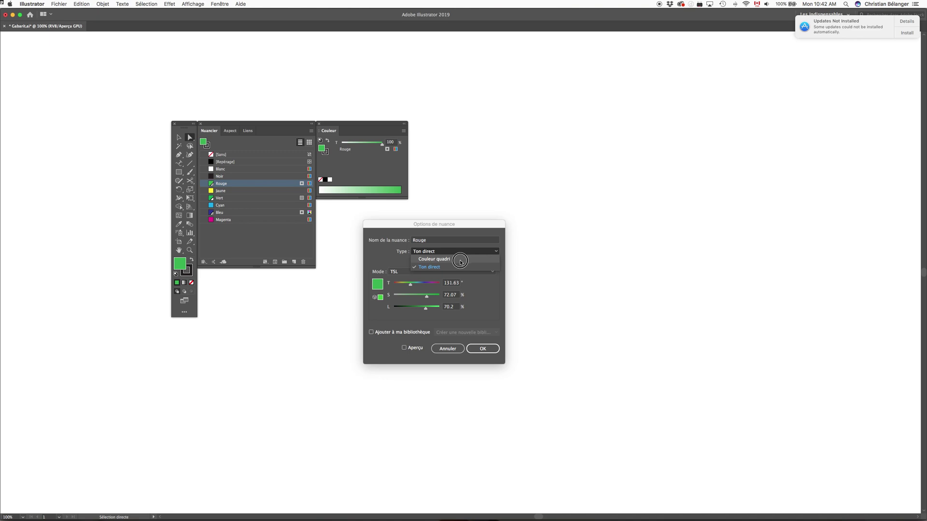
{"action": "left_click", "coordinate": [460, 262]}
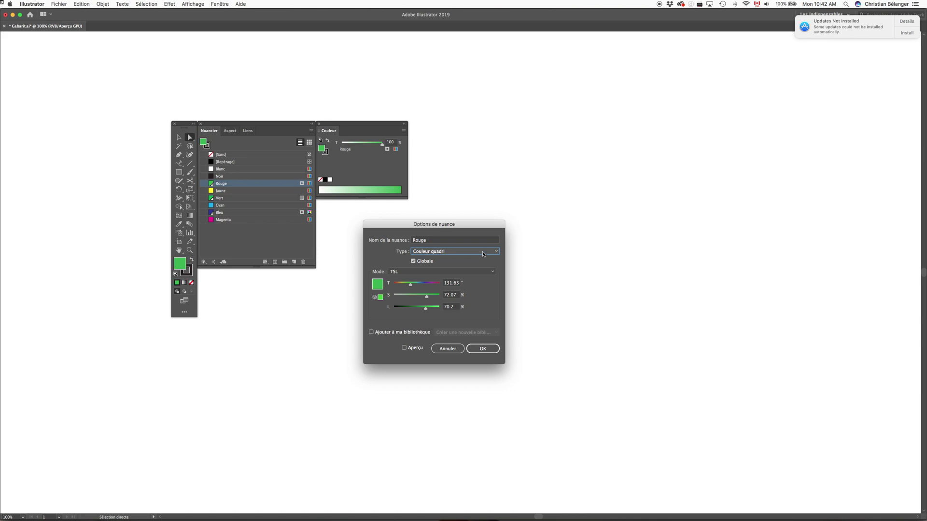
{"action": "left_click", "coordinate": [459, 251]}
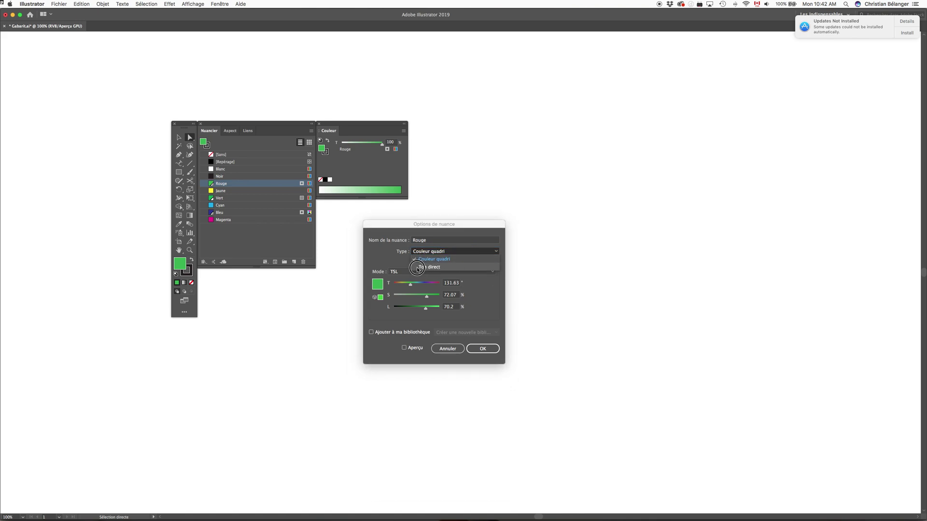
{"action": "left_click", "coordinate": [438, 268]}
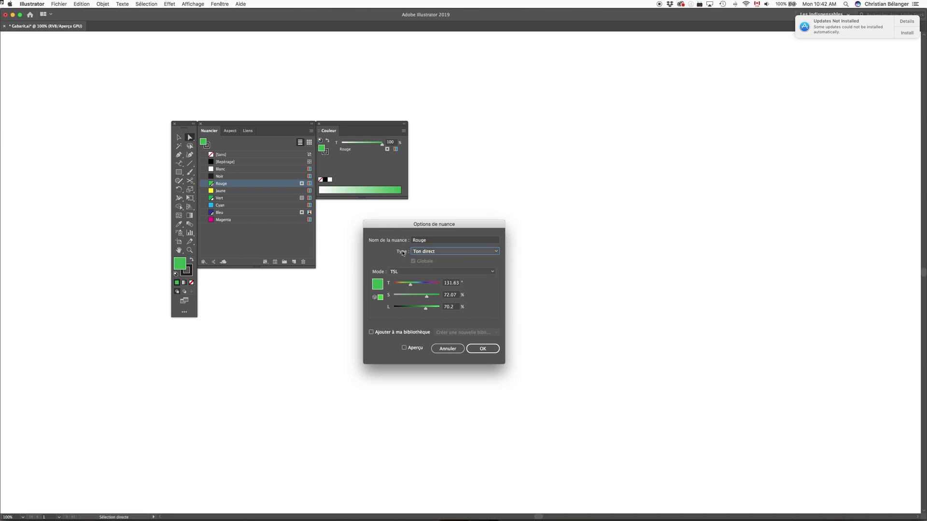
{"action": "left_click", "coordinate": [455, 252]}
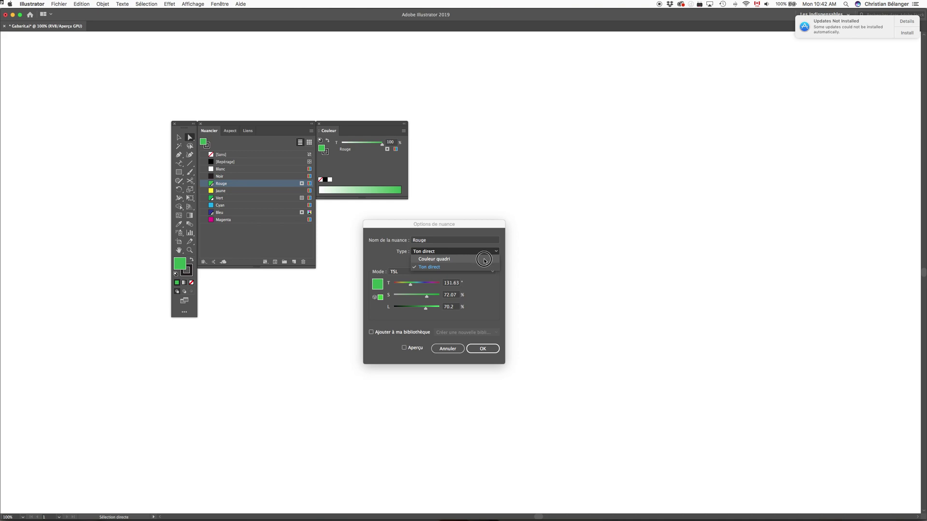
{"action": "left_click", "coordinate": [484, 259]}
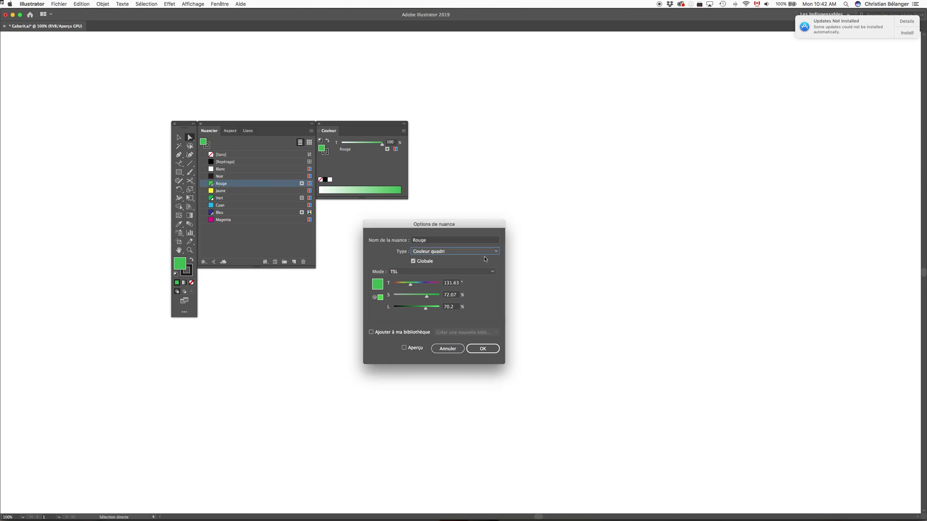
{"action": "left_click", "coordinate": [483, 349]}
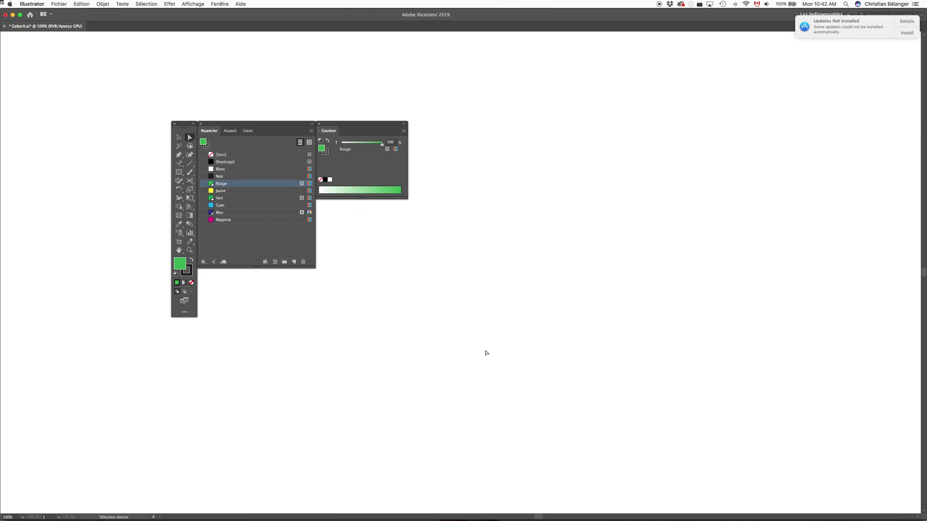
- Turn off Globale for the Rouge swatch and mix a purple fill of about R 202, V 91 and B 207
{"action": "double_click", "coordinate": [278, 184]}
{"action": "left_click", "coordinate": [433, 262]}
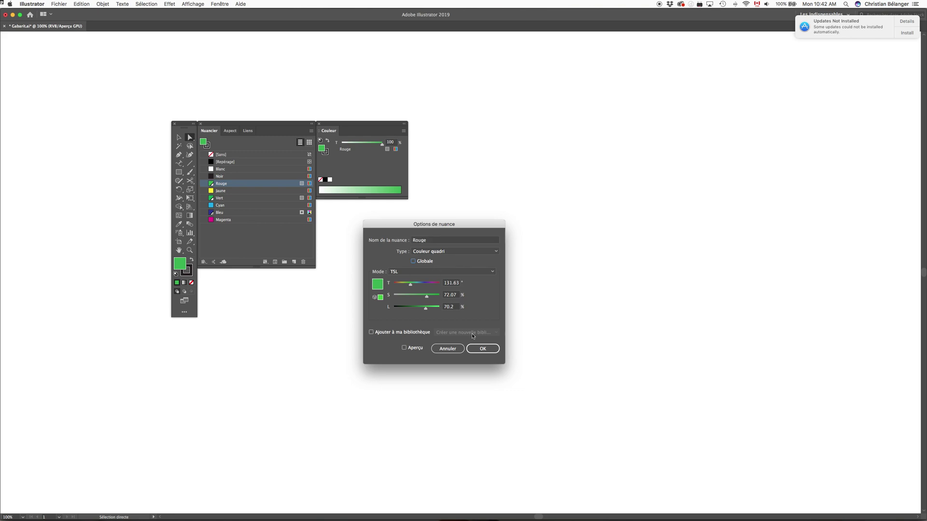
{"action": "left_click", "coordinate": [483, 349]}
{"action": "left_click_drag", "start_coordinate": [354, 145], "coordinate": [376, 168]}
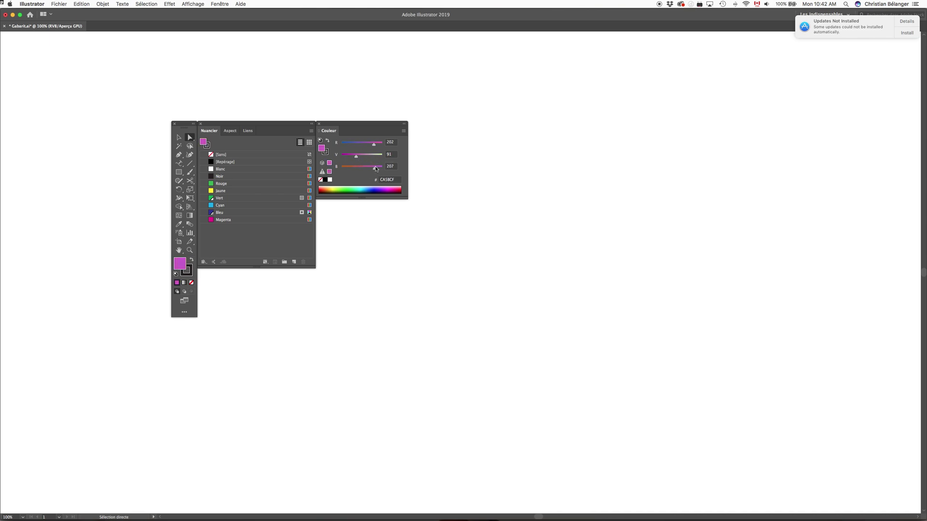
- Convert the Rouge swatch from Couleur quadri to Ton direct and vary its tint, ending at 100%
{"action": "double_click", "coordinate": [255, 184]}
{"action": "left_click", "coordinate": [442, 251]}
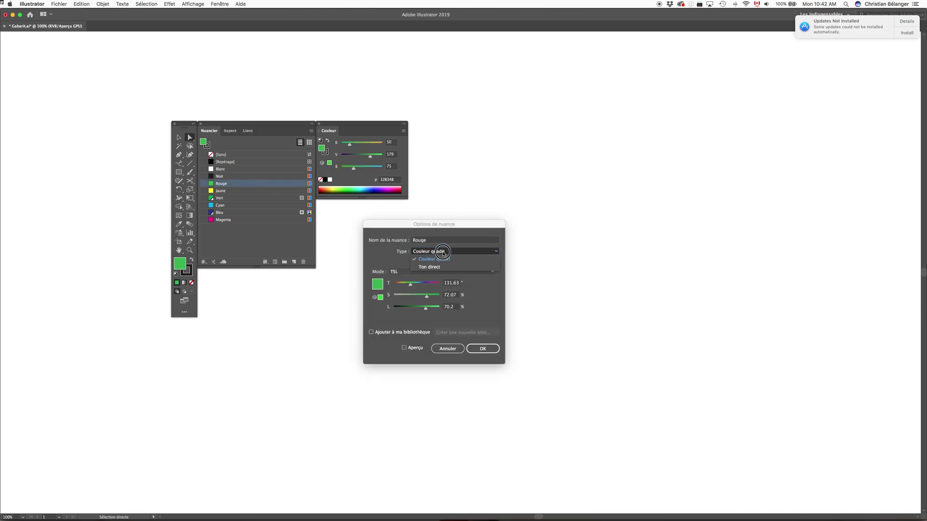
{"action": "left_click", "coordinate": [442, 268]}
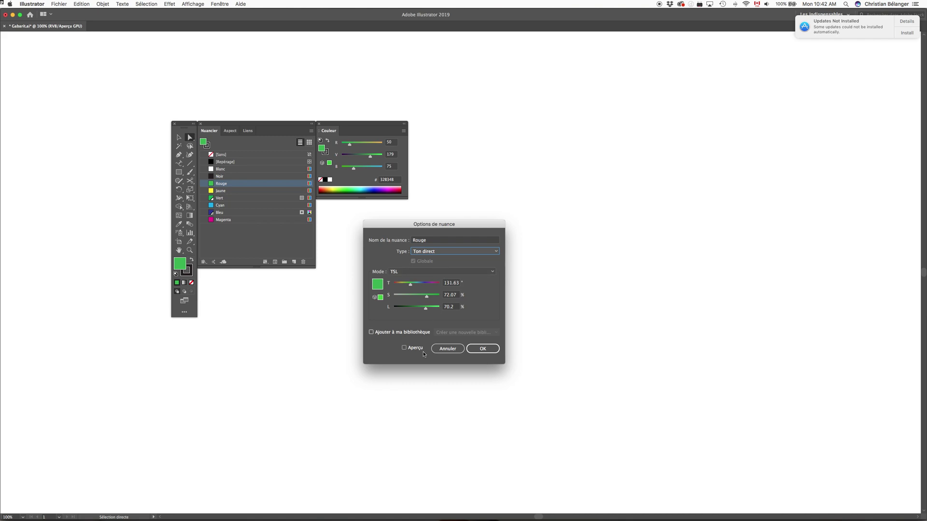
{"action": "left_click", "coordinate": [482, 349]}
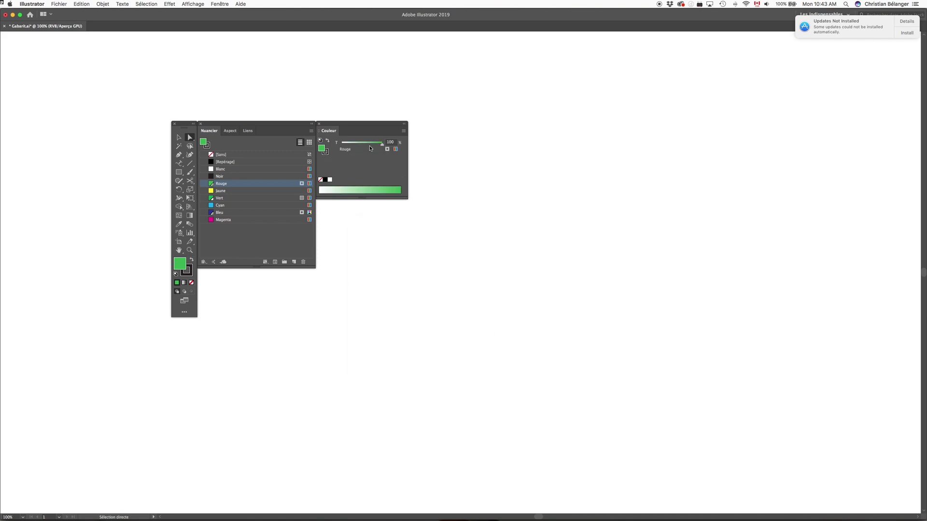
{"action": "left_click_drag", "start_coordinate": [381, 144], "coordinate": [420, 148]}
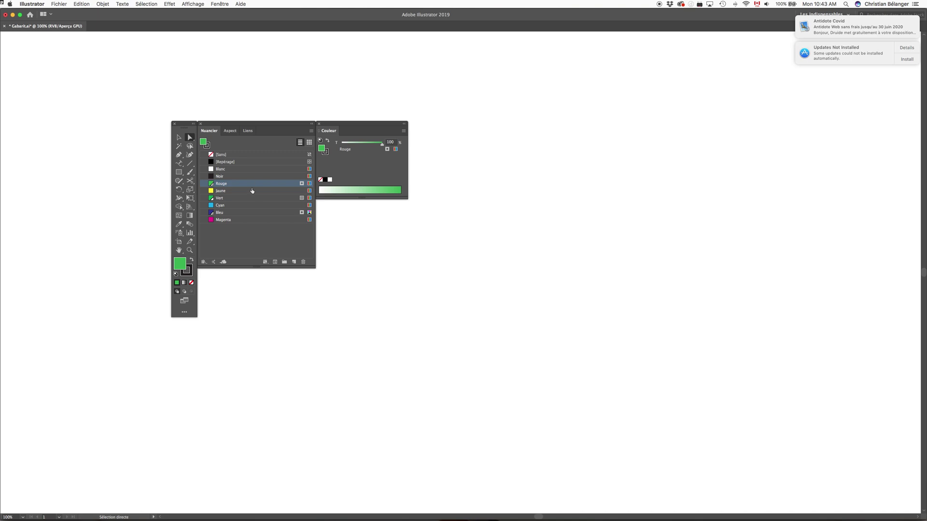
- Inspect the Bleu swatch's type and color mode in its options without changing anything
{"action": "left_click", "coordinate": [234, 212]}
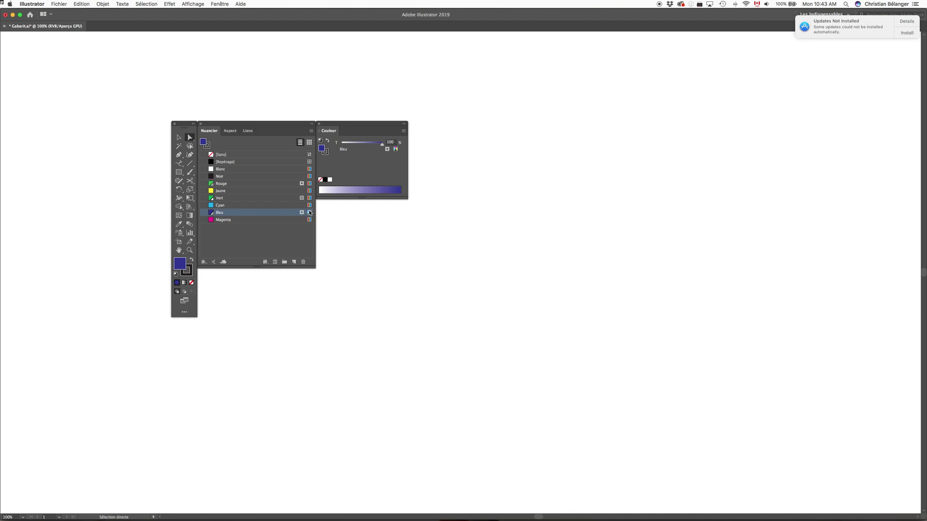
{"action": "double_click", "coordinate": [271, 213]}
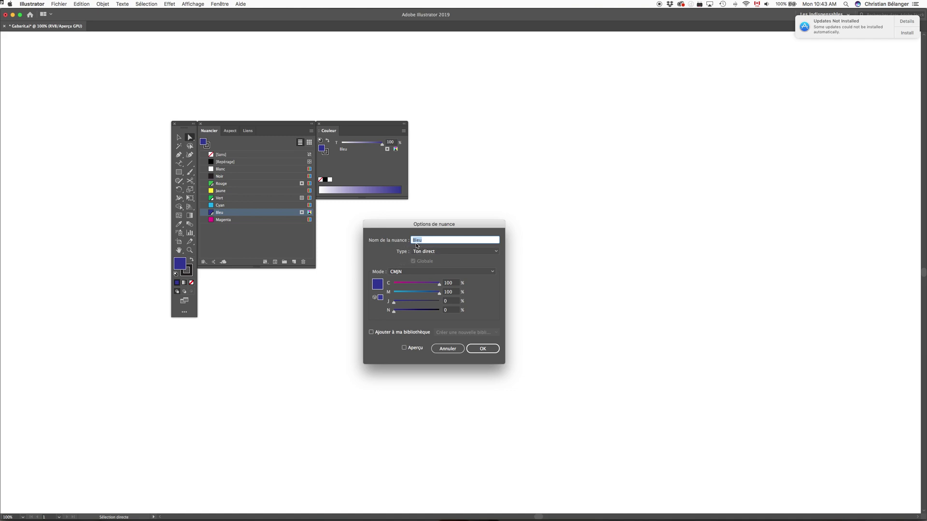
{"action": "left_click", "coordinate": [440, 248]}
{"action": "left_click", "coordinate": [440, 242]}
{"action": "left_click", "coordinate": [448, 348]}
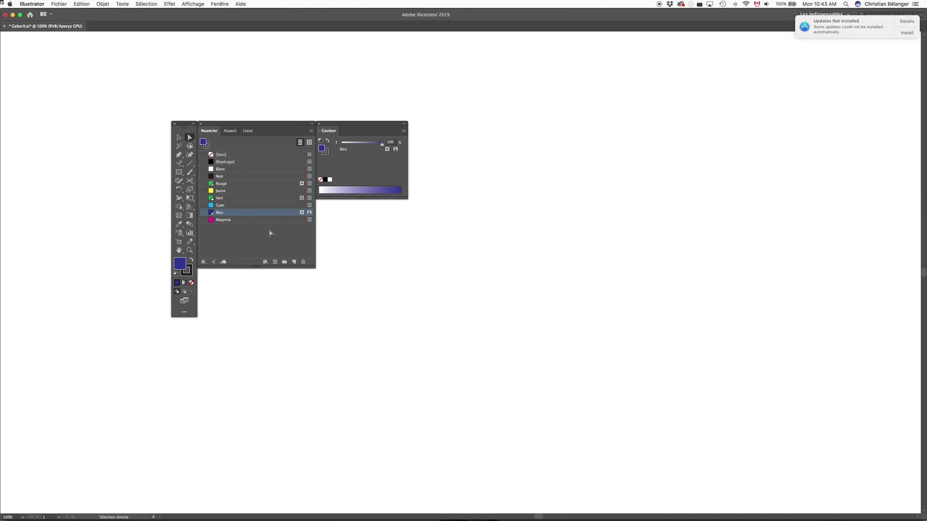
{"action": "double_click", "coordinate": [267, 213]}
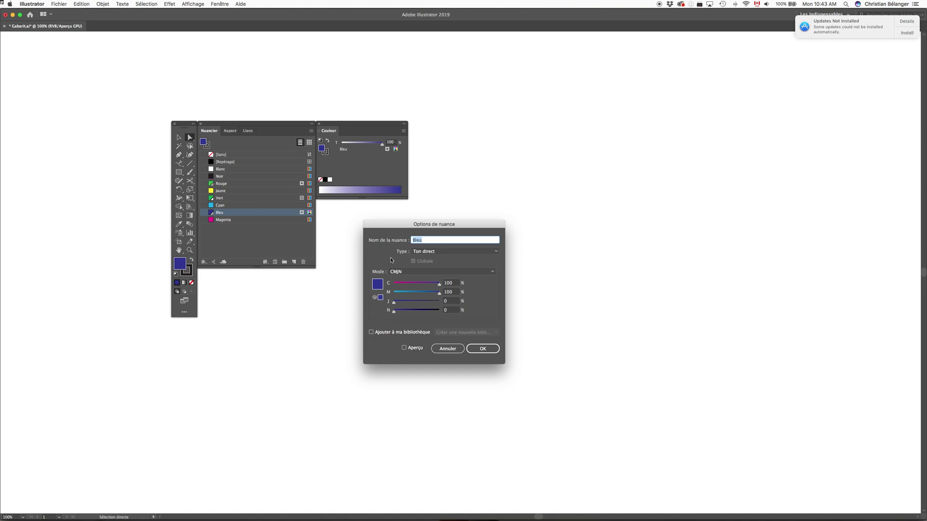
{"action": "left_click", "coordinate": [448, 349]}
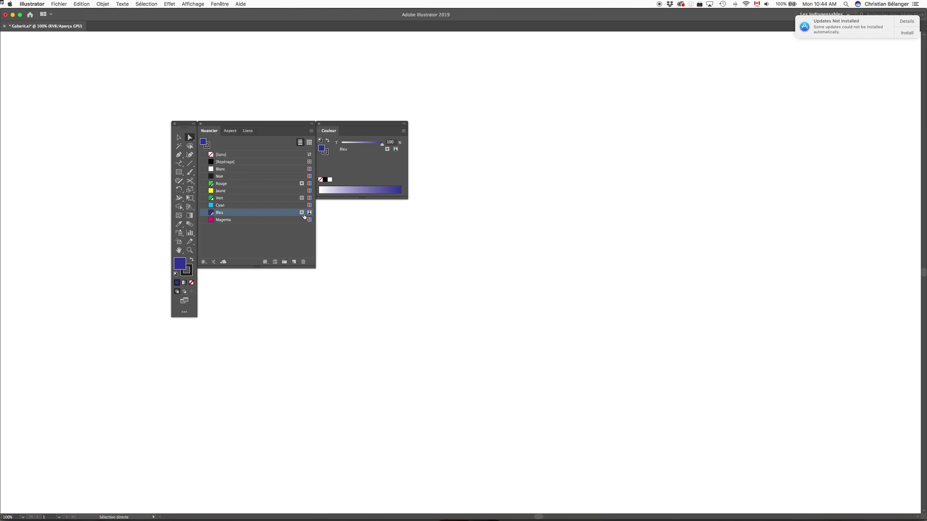
- Apply the Couleur quadri type to the Bleu swatch, and set it back to Ton direct
{"action": "double_click", "coordinate": [245, 215]}
{"action": "left_click", "coordinate": [434, 251]}
{"action": "left_click", "coordinate": [436, 259]}
{"action": "left_click", "coordinate": [492, 345]}
{"action": "double_click", "coordinate": [279, 214]}
{"action": "left_click", "coordinate": [453, 251]}
{"action": "left_click", "coordinate": [444, 263]}
{"action": "left_click", "coordinate": [473, 348]}
- Switch the document's color mode to Couleurs CMJN and compare the Rouge and Bleu swatches' mode indicators
{"action": "left_click", "coordinate": [58, 3]}
{"action": "mouse_move", "coordinate": [81, 167]}
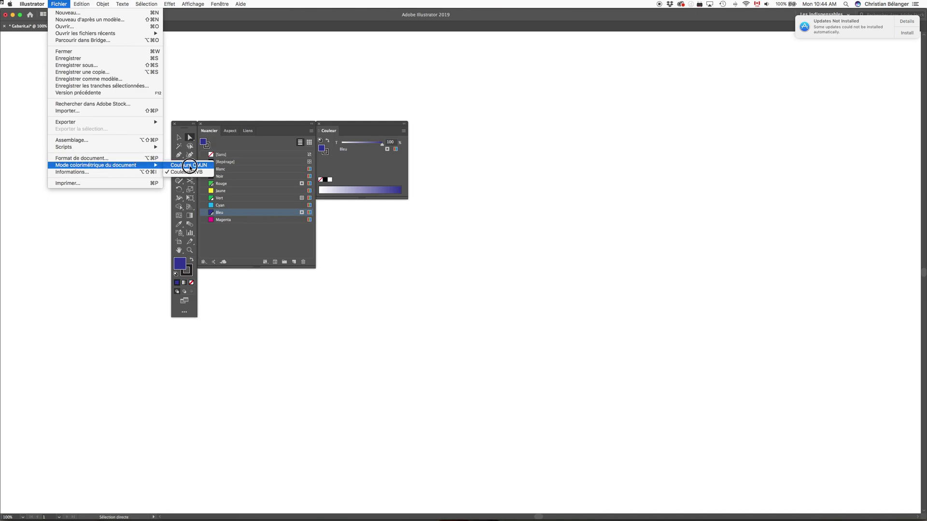
{"action": "left_click", "coordinate": [189, 166]}
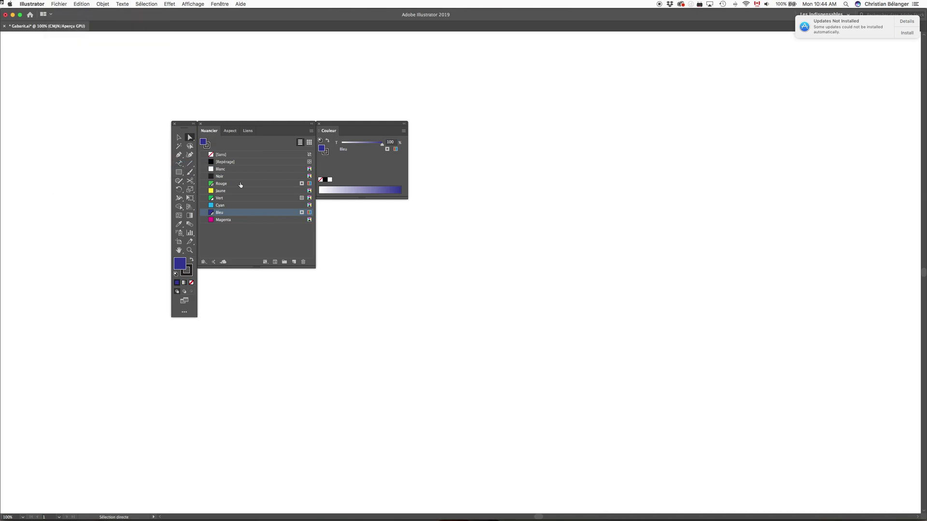
{"action": "left_click", "coordinate": [291, 184], "text": "super"}
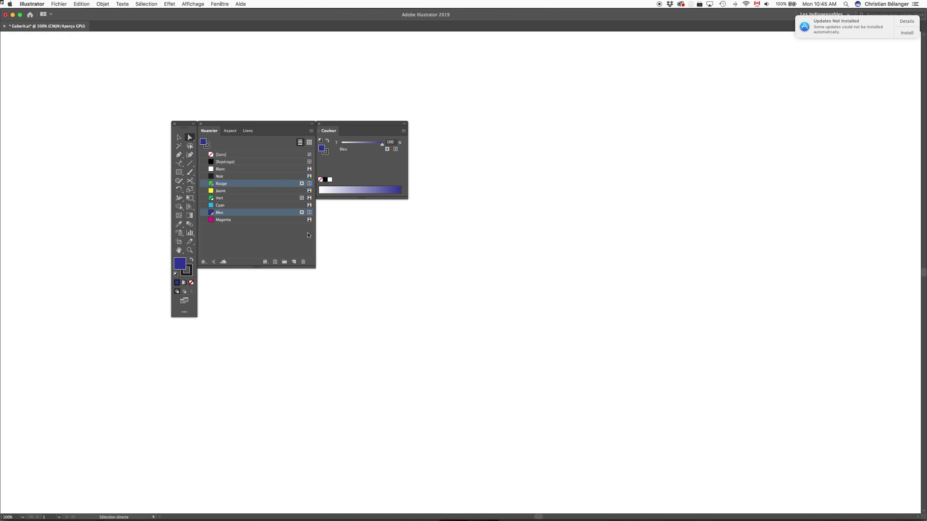
{"action": "left_click", "coordinate": [270, 247]}
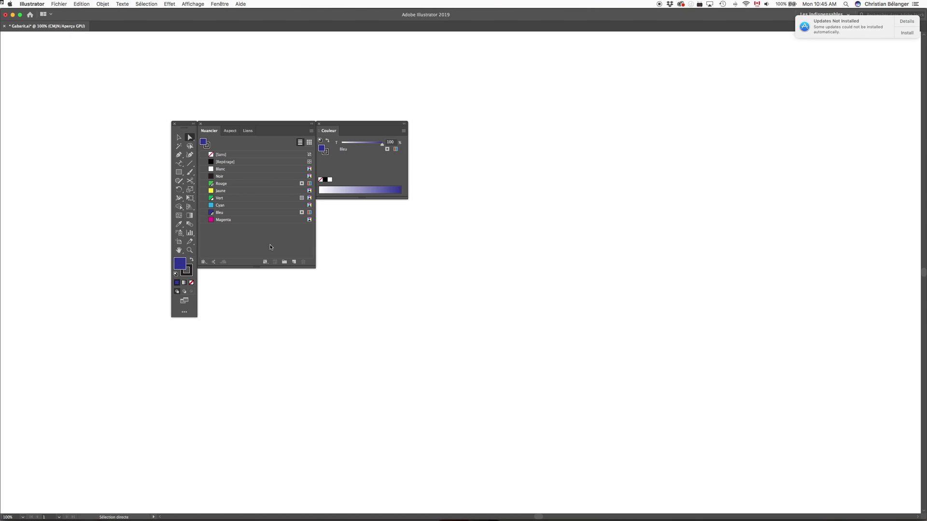